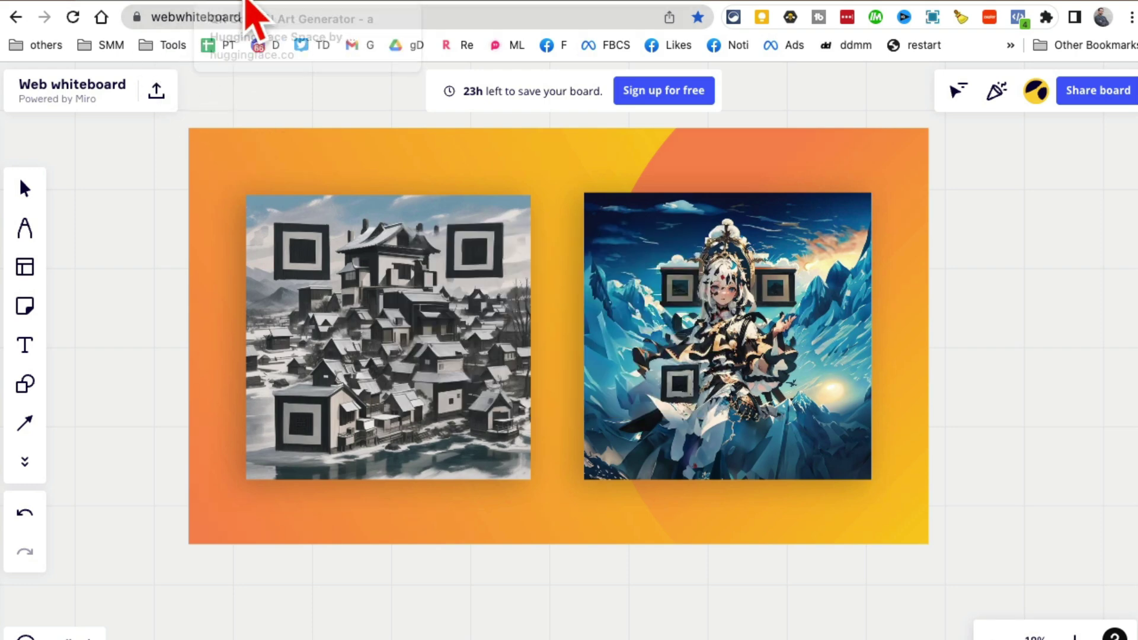
pyautogui.click(256, 17)
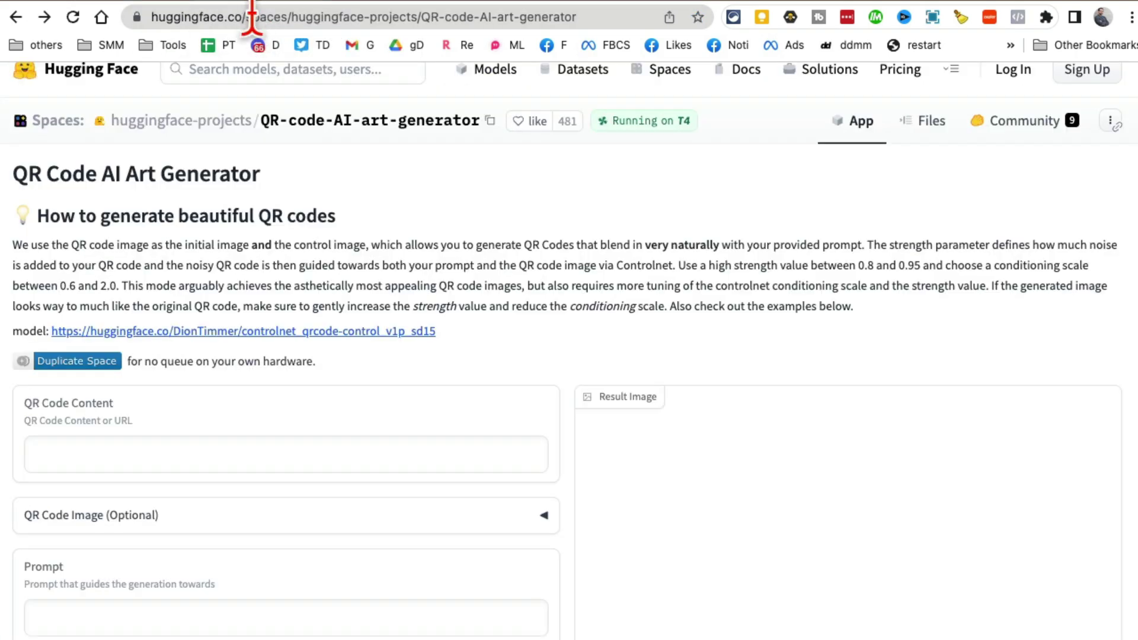
pyautogui.scroll(1, 380, 251)
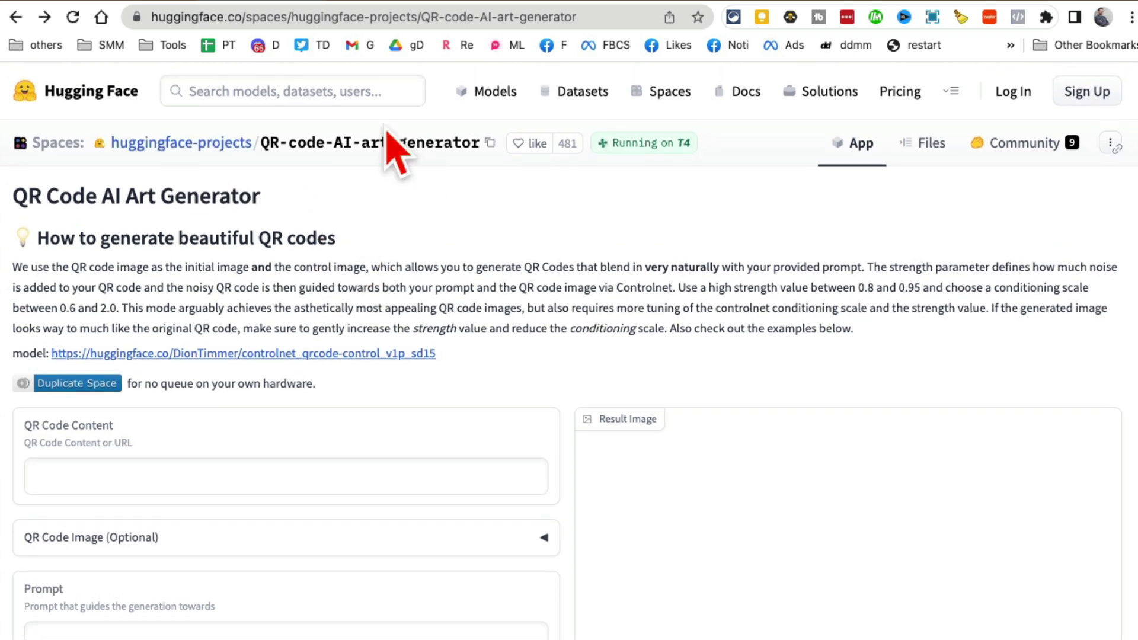
pyautogui.click(232, 17)
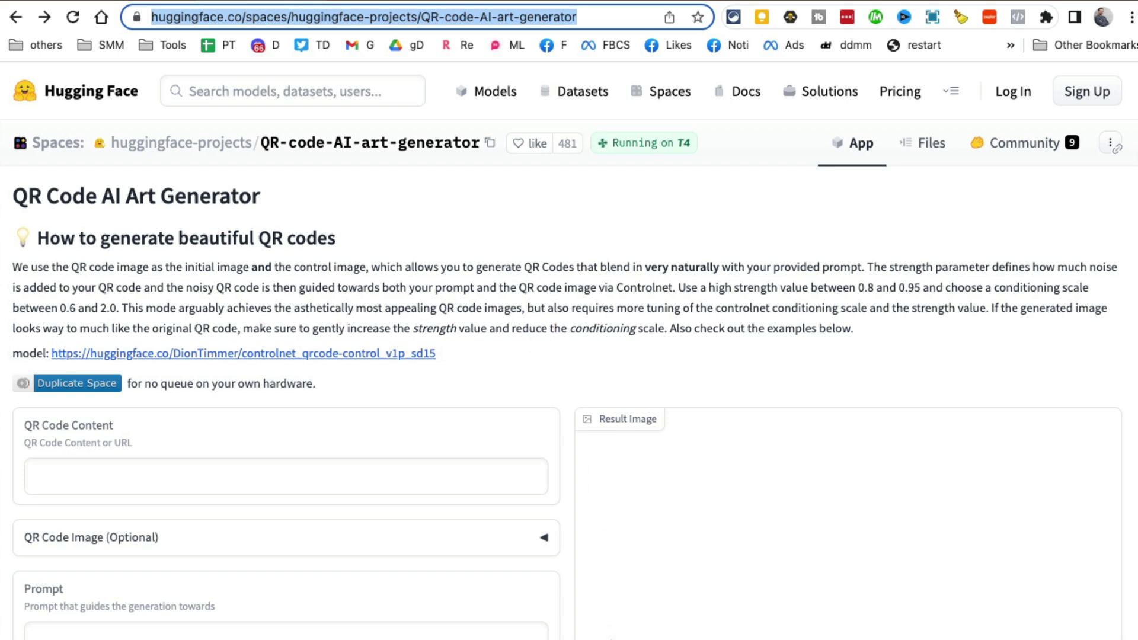
pyautogui.scroll(-3, 531, 440)
pyautogui.scroll(-2, 530, 440)
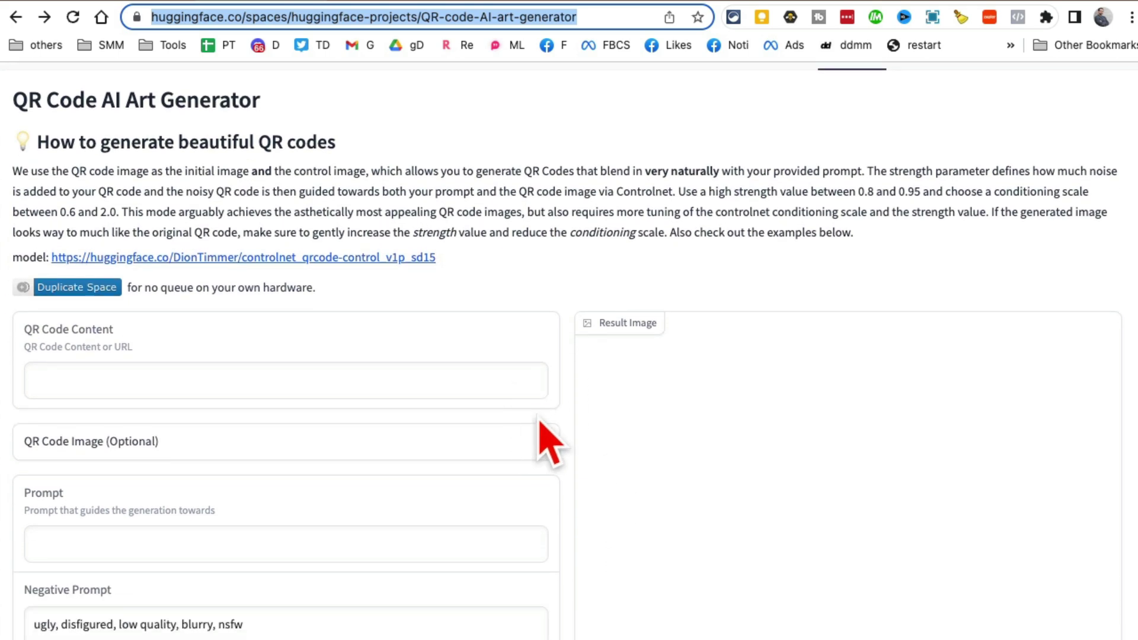
pyautogui.moveTo(55, 142); pyautogui.dragTo(336, 142)
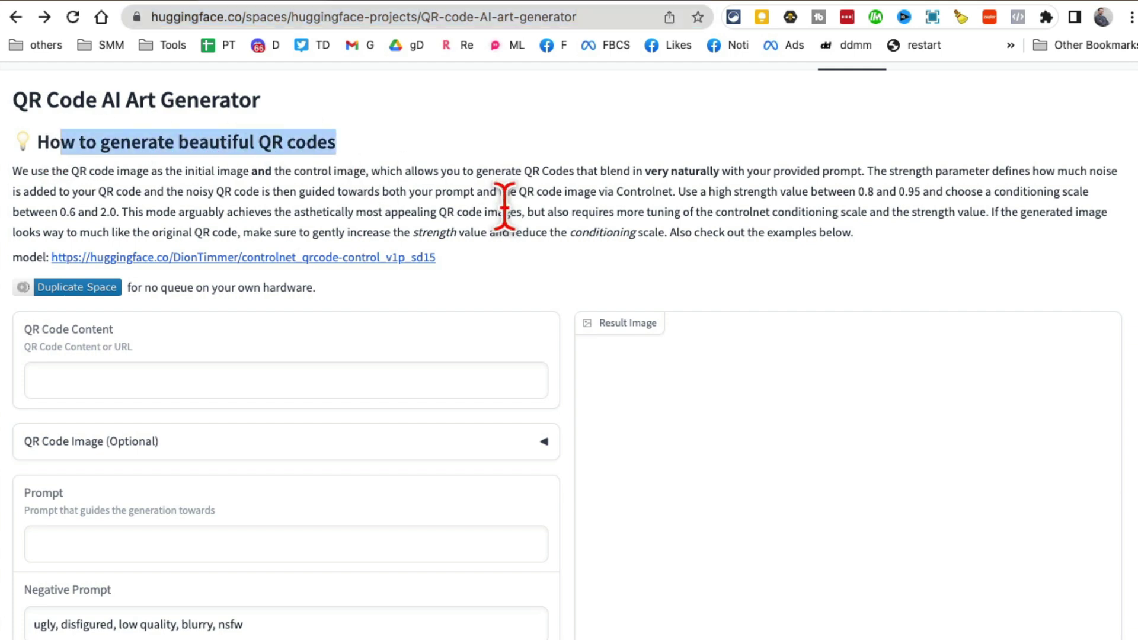
pyautogui.scroll(-1, 534, 331)
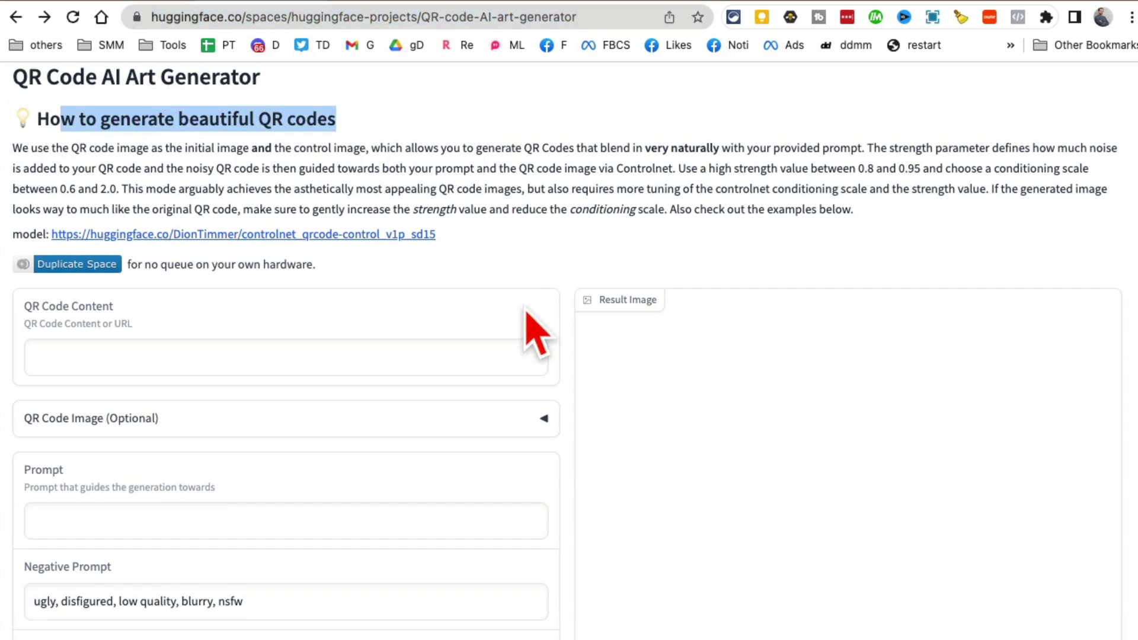
pyautogui.click(125, 355)
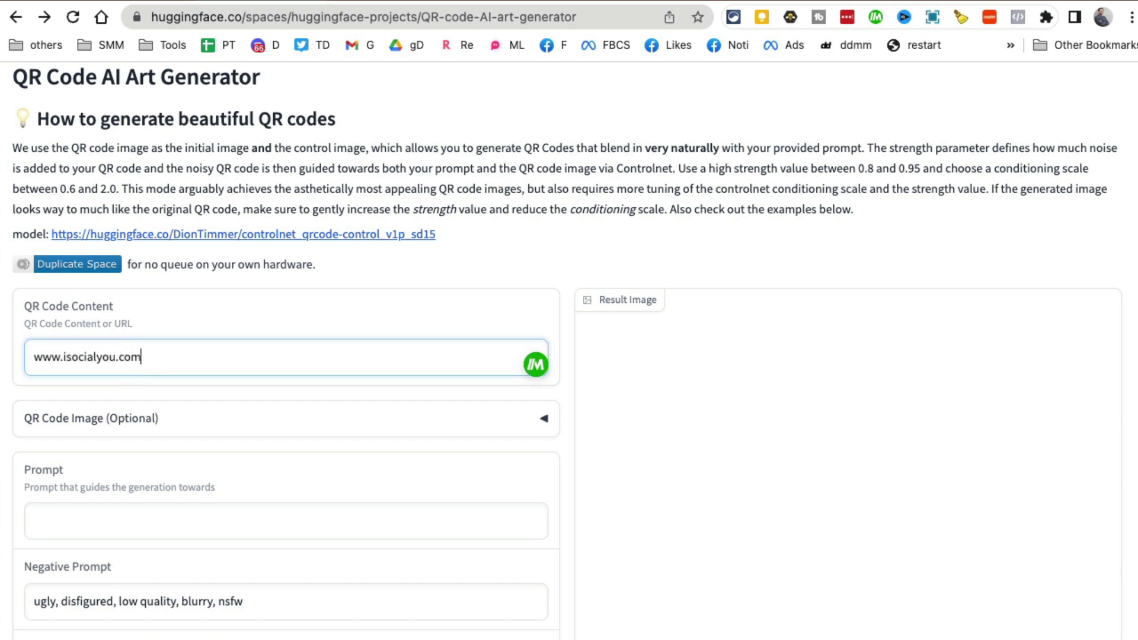
pyautogui.scroll(-1, 276, 341)
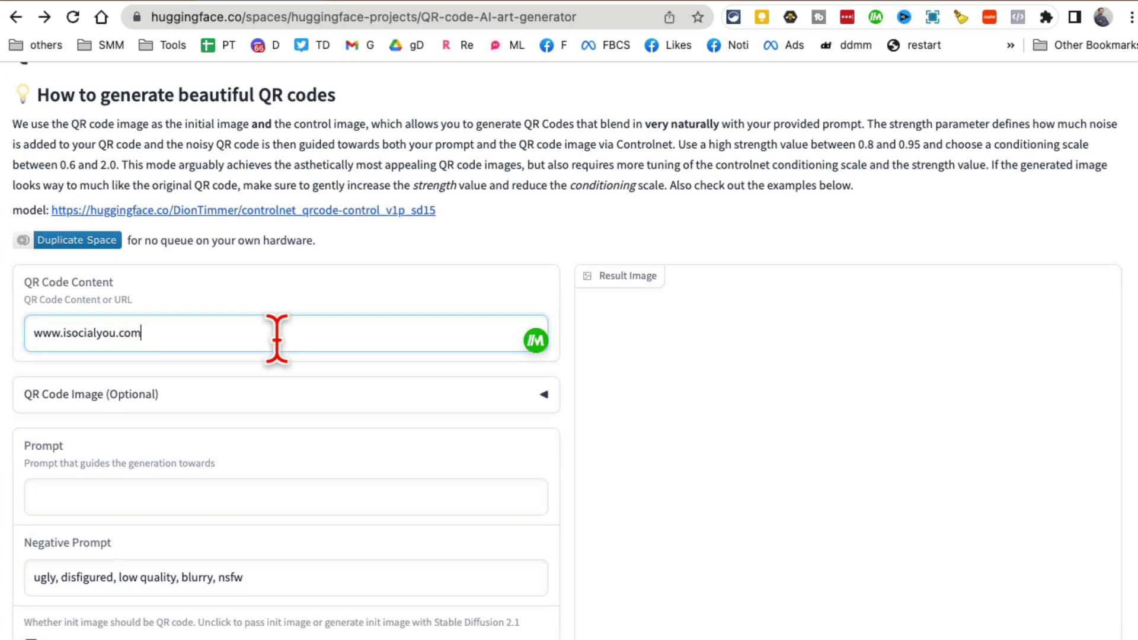
# Paste 'a beautiful hut in the snow' as the prompt, leaving generation parameters at defaults.
pyautogui.click(115, 378)
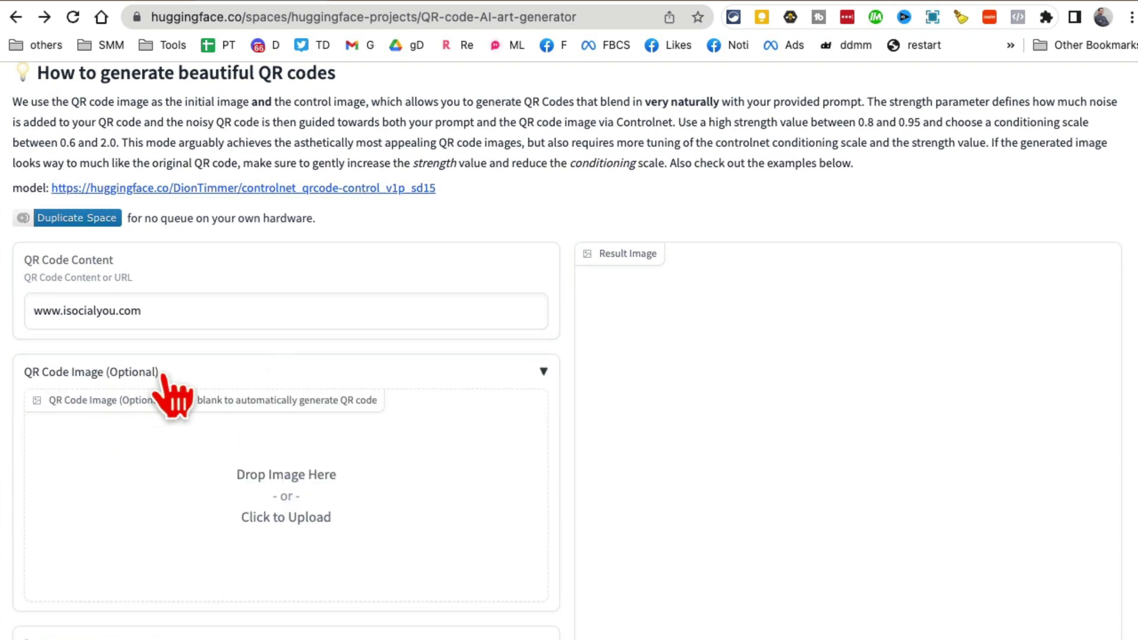
pyautogui.click(160, 378)
pyautogui.scroll(-1, 402, 427)
pyautogui.click(213, 445)
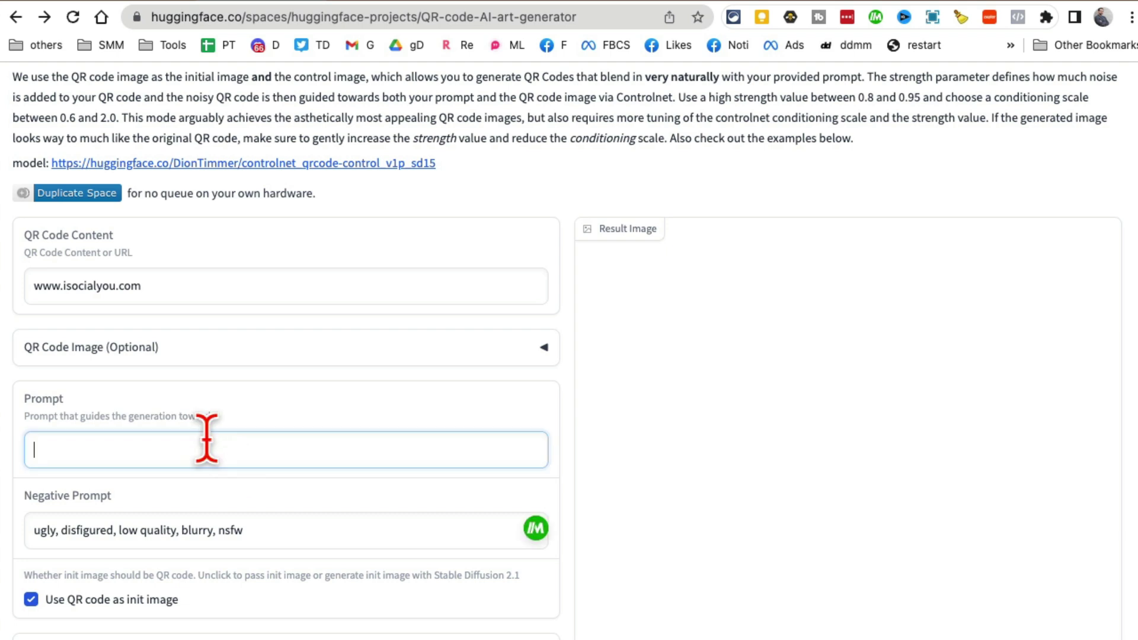
pyautogui.write('a beautiful hut in the snow')
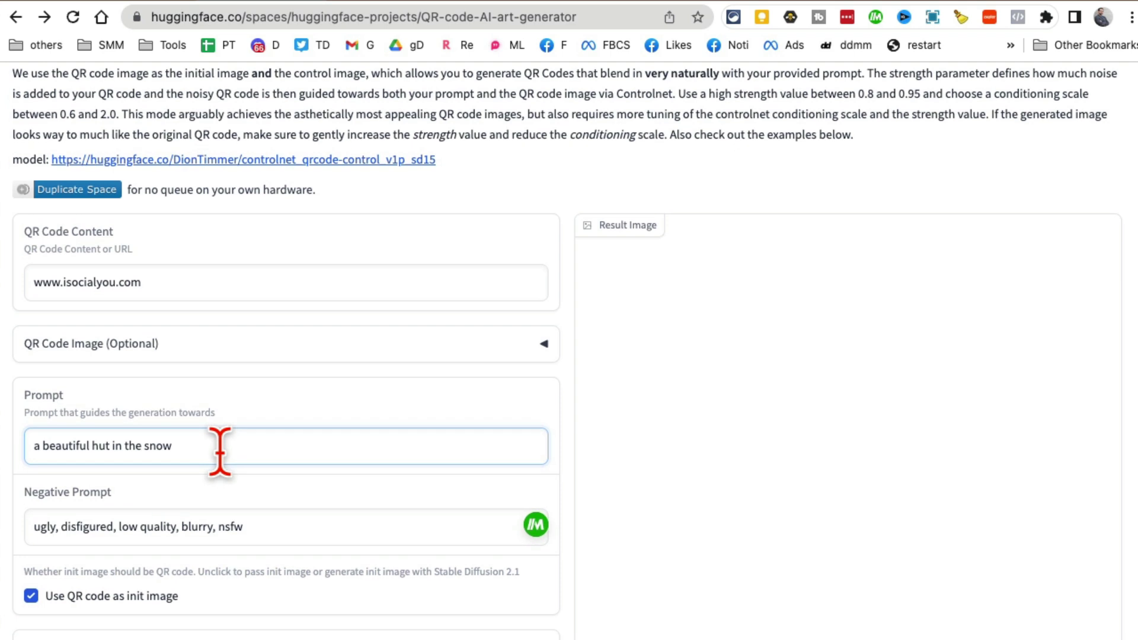
pyautogui.scroll(-1, 220, 452)
pyautogui.scroll(-1, 220, 451)
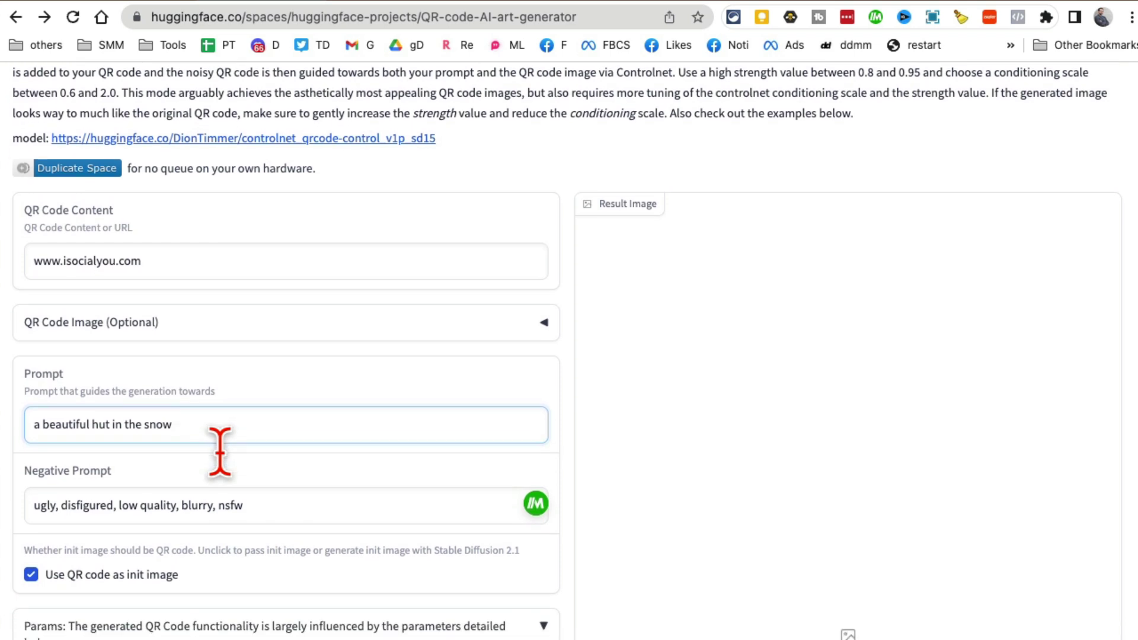
pyautogui.scroll(-2, 220, 453)
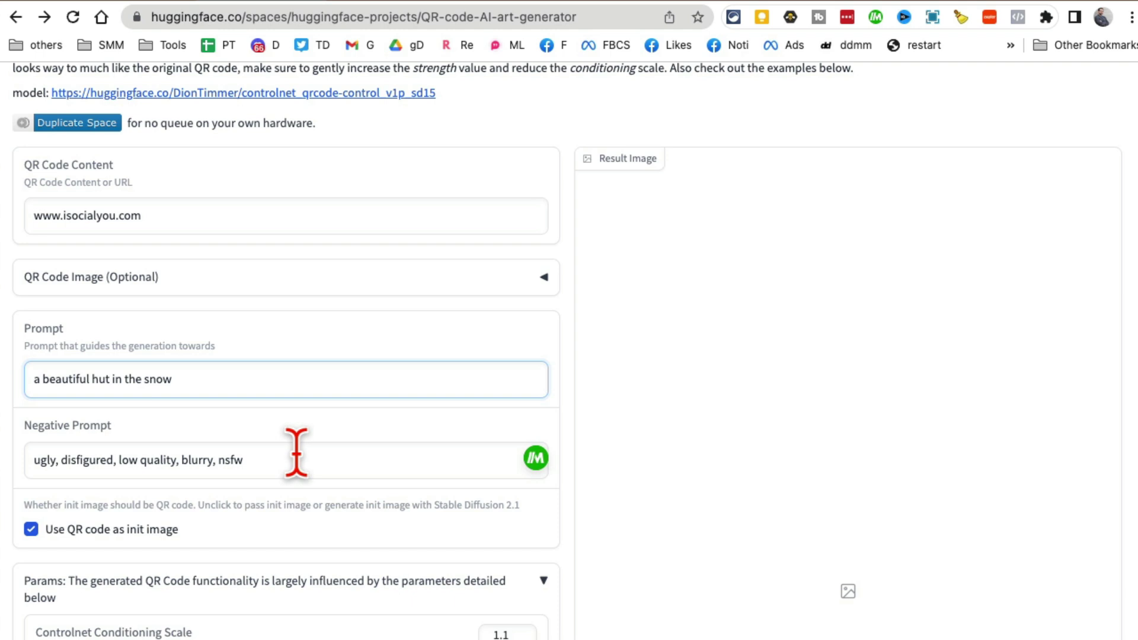
pyautogui.scroll(-3, 297, 454)
pyautogui.scroll(-1, 307, 471)
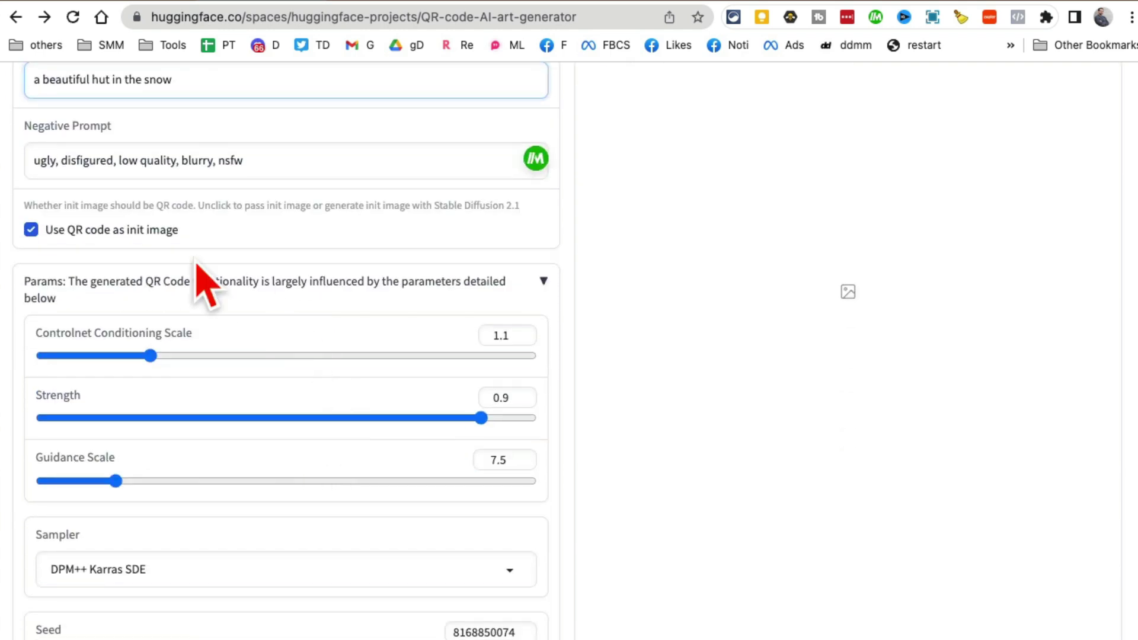
pyautogui.scroll(-1, 317, 534)
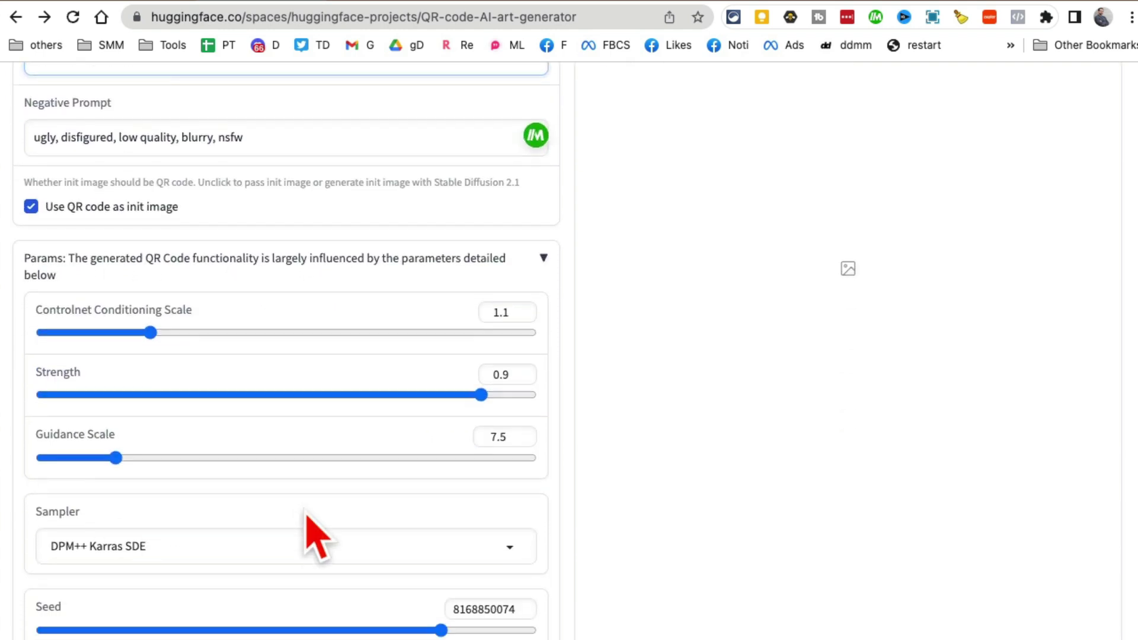
pyautogui.scroll(-2, 317, 535)
pyautogui.scroll(-1, 317, 534)
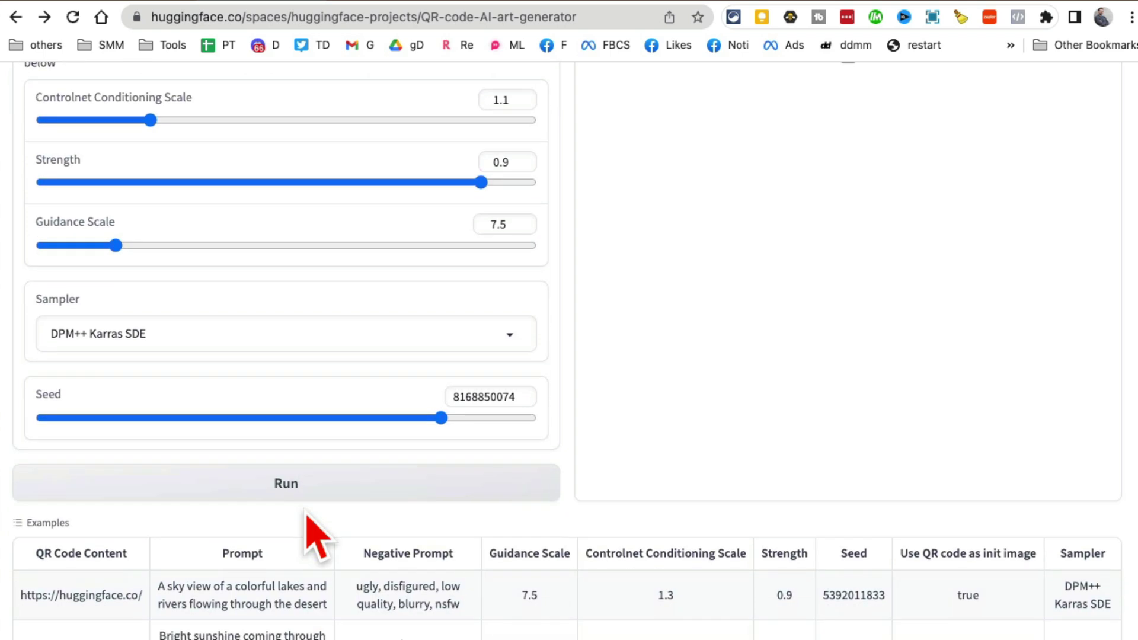
pyautogui.scroll(-1, 309, 525)
# Run the generator to produce the snowy hut QR code artwork.
pyautogui.click(299, 458)
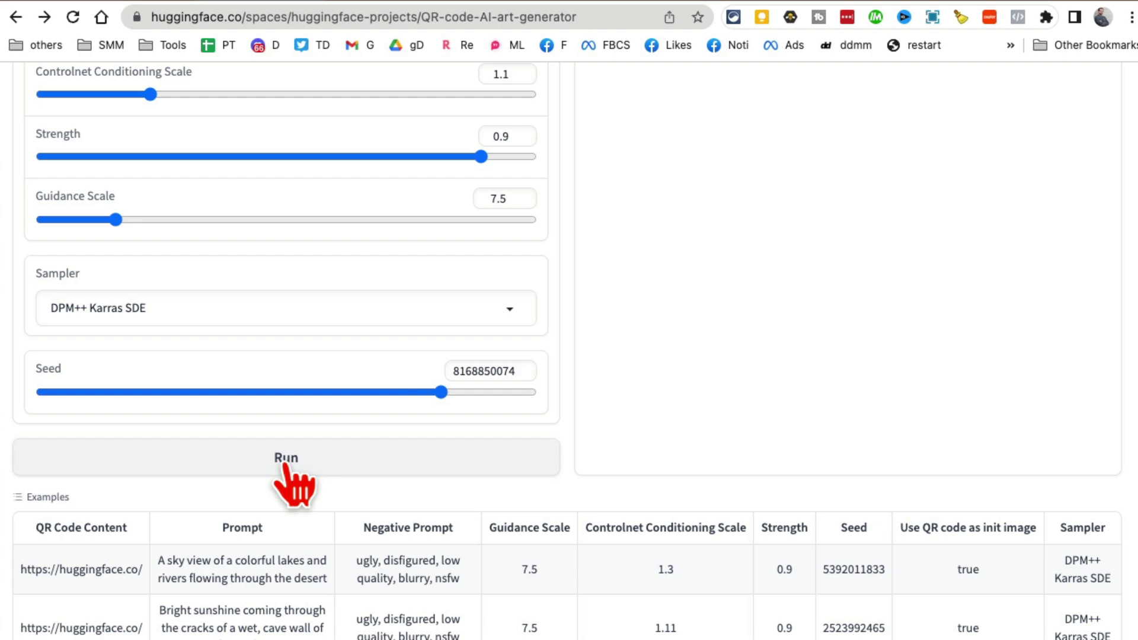
pyautogui.scroll(4, 828, 374)
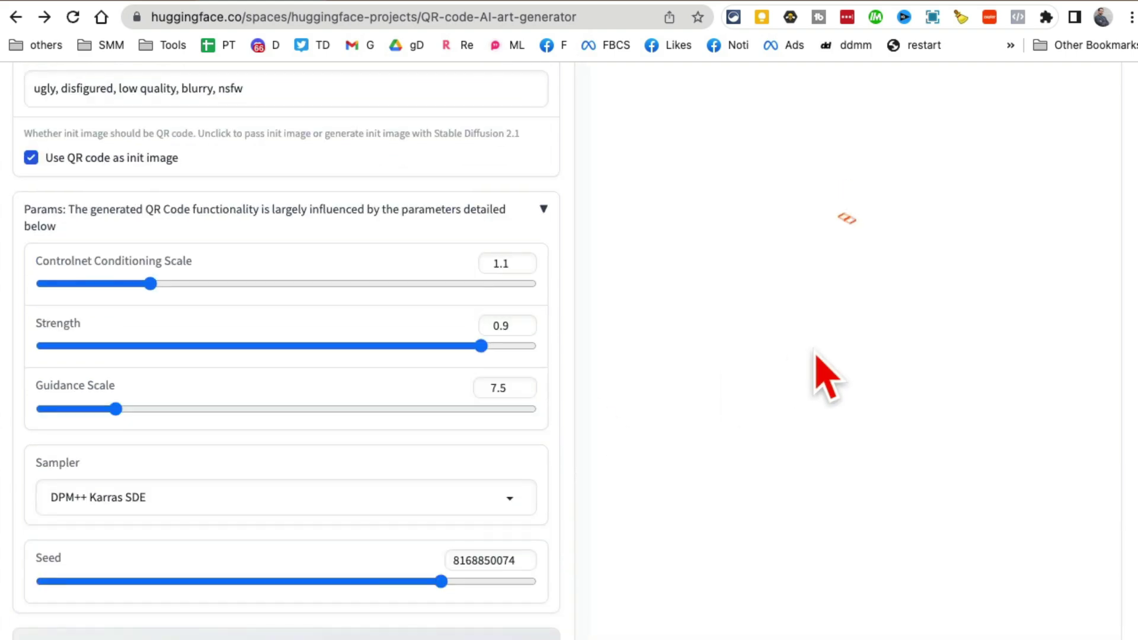
pyautogui.scroll(1, 836, 383)
pyautogui.scroll(5, 840, 387)
pyautogui.scroll(-1, 960, 391)
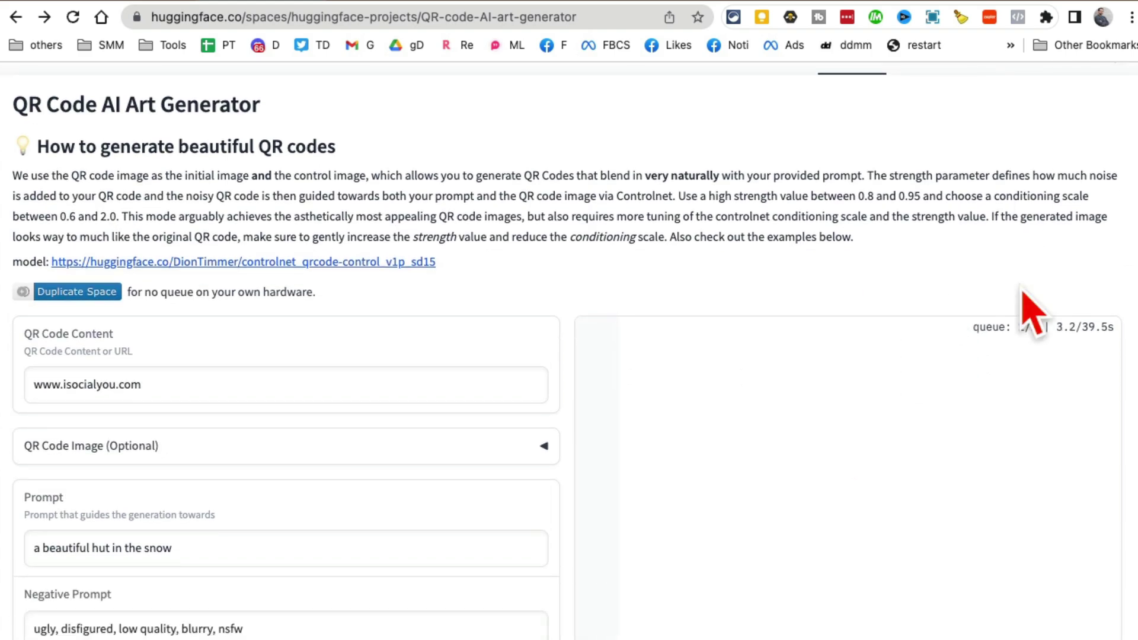
pyautogui.scroll(-1, 968, 334)
pyautogui.scroll(-2, 1023, 333)
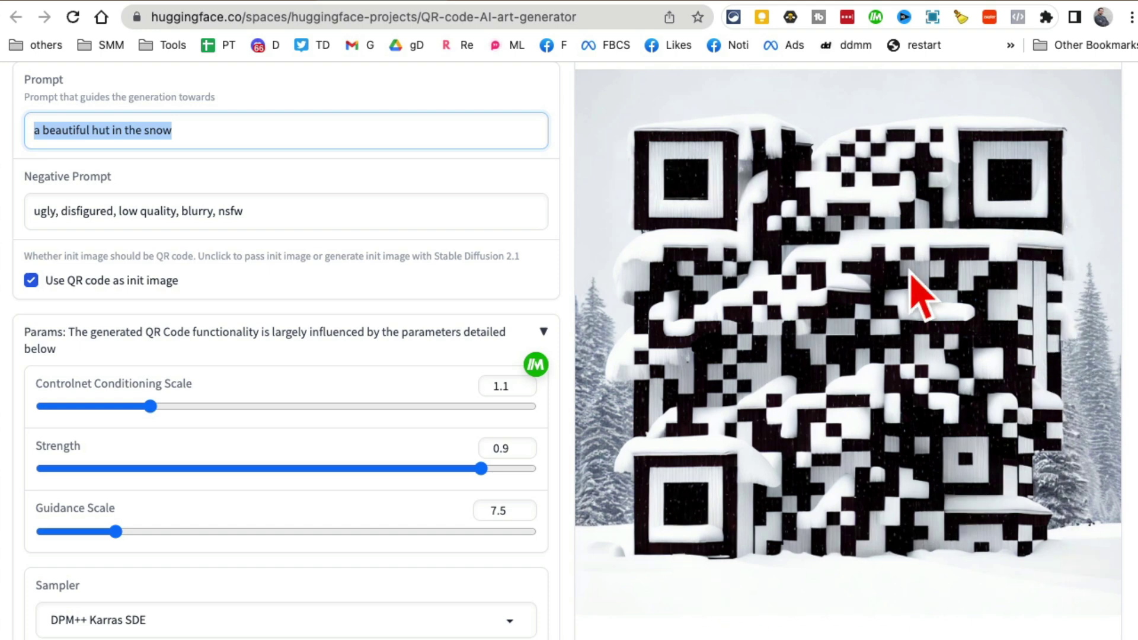
pyautogui.scroll(5, 409, 364)
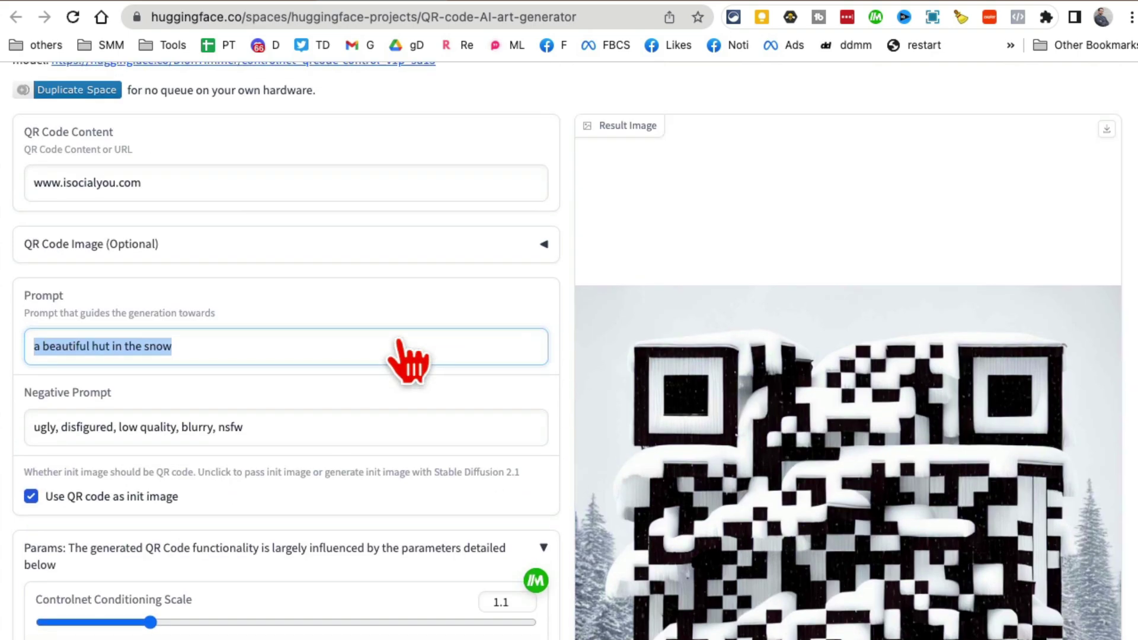
pyautogui.scroll(2, 410, 357)
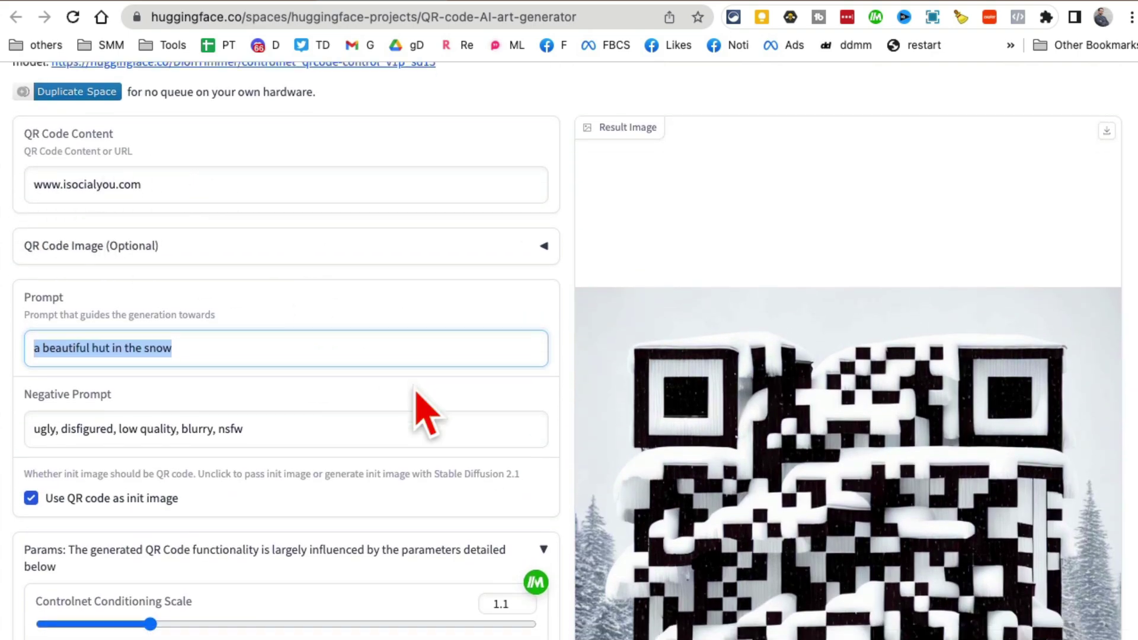
pyautogui.scroll(-1, 418, 383)
pyautogui.scroll(-3, 471, 400)
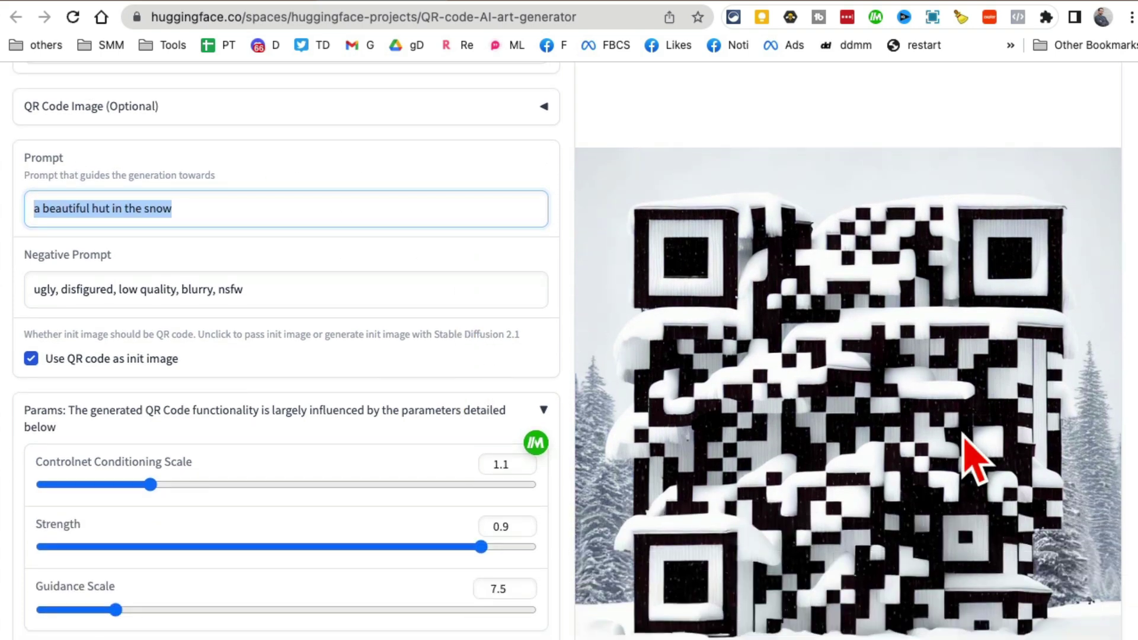
pyautogui.scroll(-2, 971, 458)
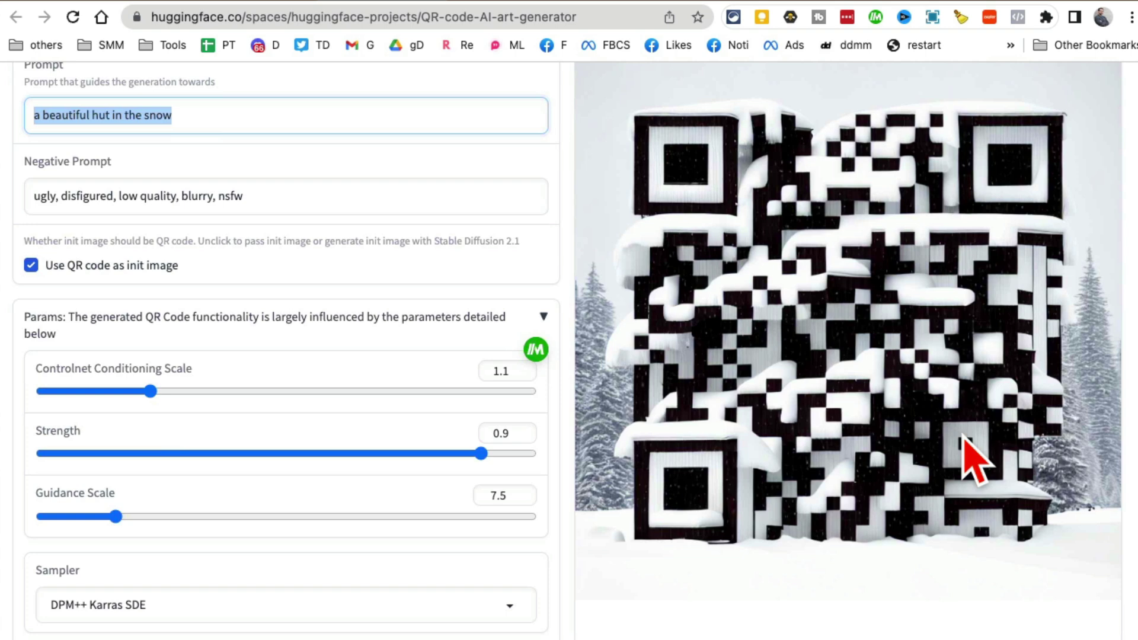
# Open qrcode.ai's QR code generator and move from the Phone type to Text.
pyautogui.hotkey('ctrl', 'Tab')
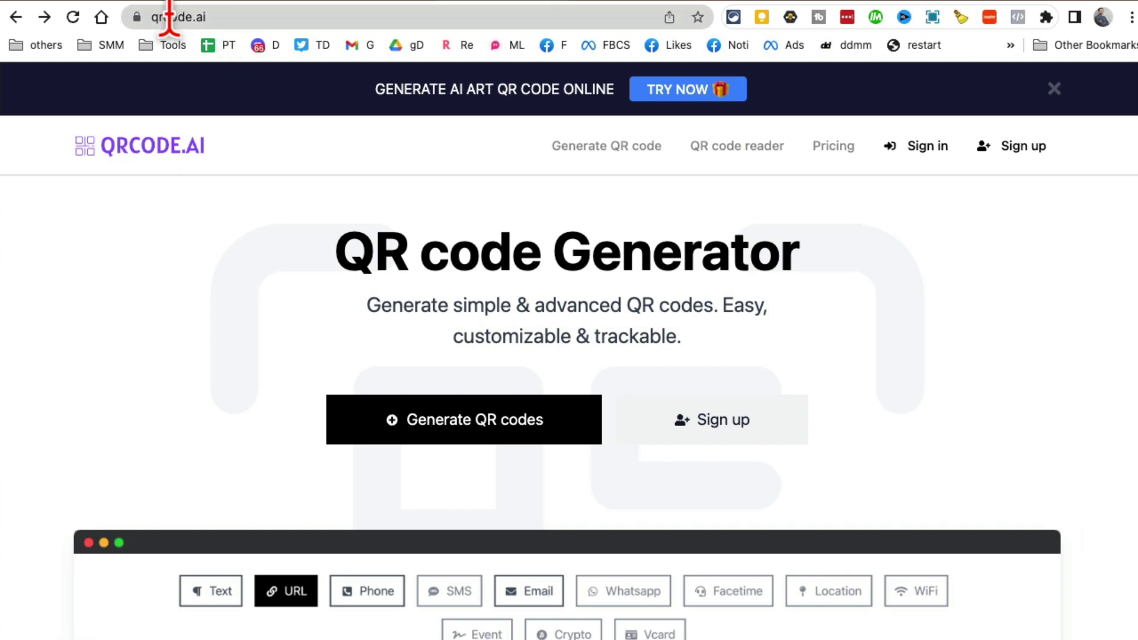
pyautogui.scroll(-1, 716, 360)
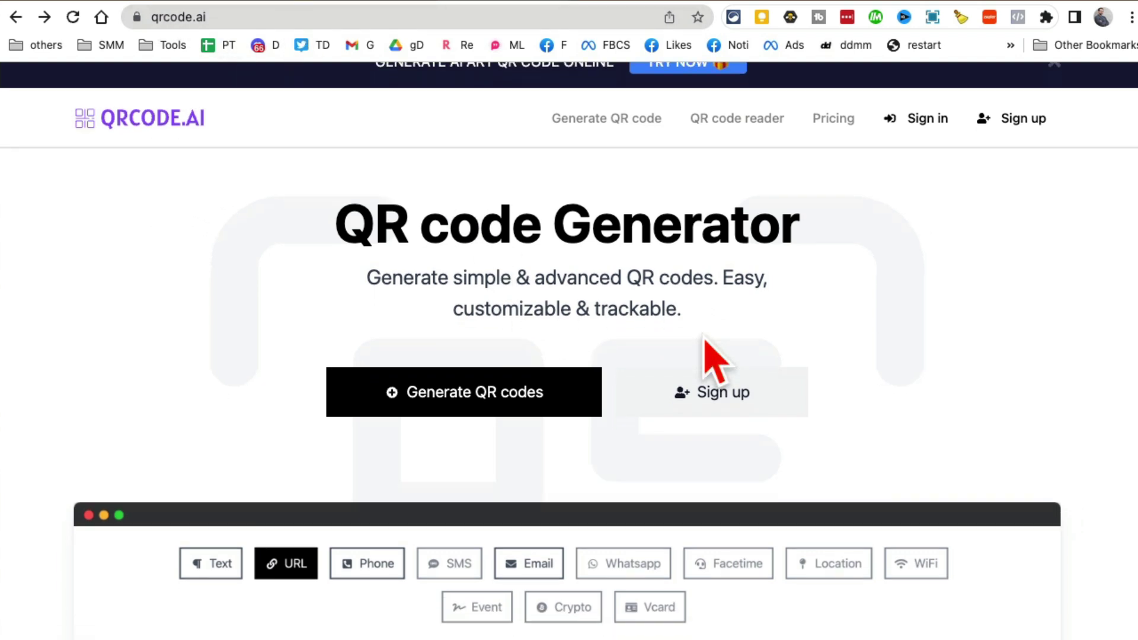
pyautogui.moveTo(361, 238); pyautogui.dragTo(675, 238)
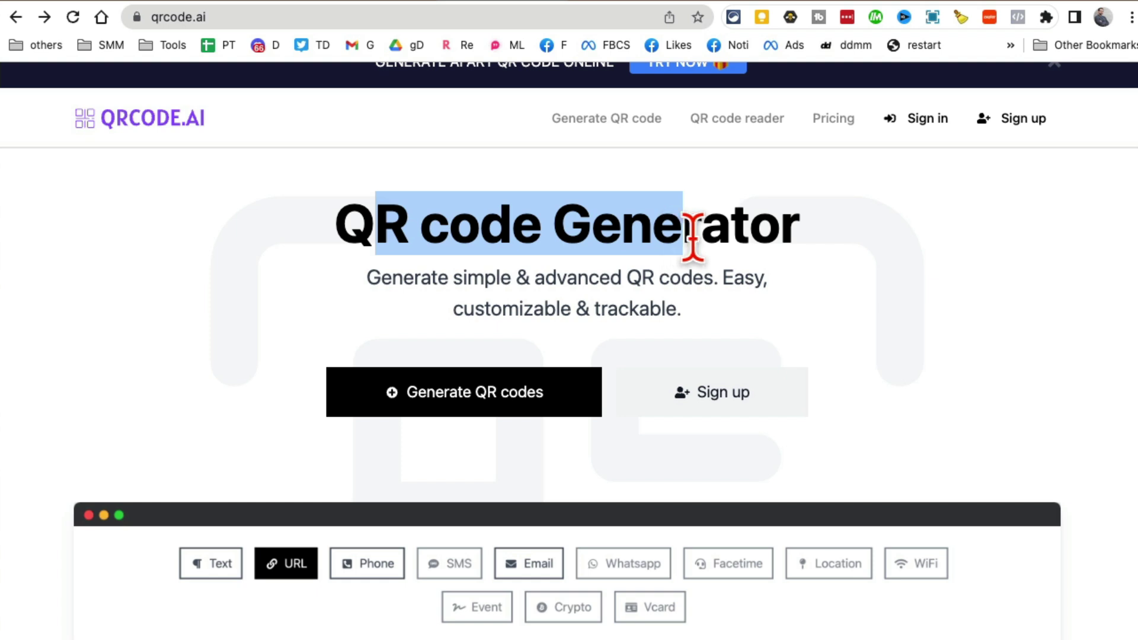
pyautogui.moveTo(449, 277); pyautogui.dragTo(769, 286)
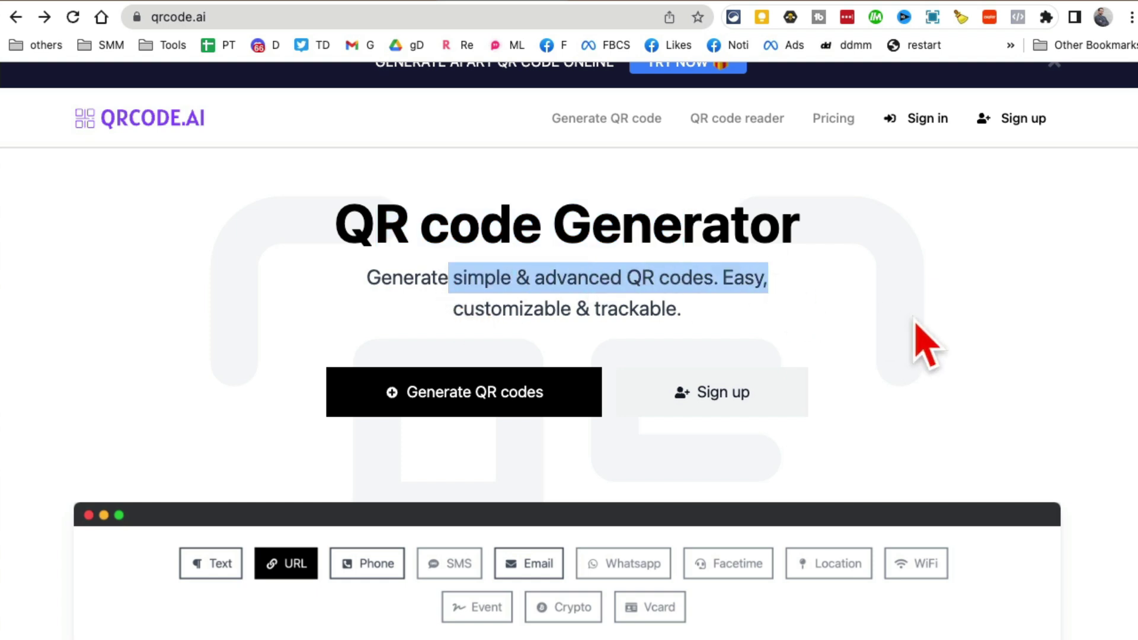
pyautogui.scroll(-3, 925, 338)
pyautogui.scroll(-1, 889, 463)
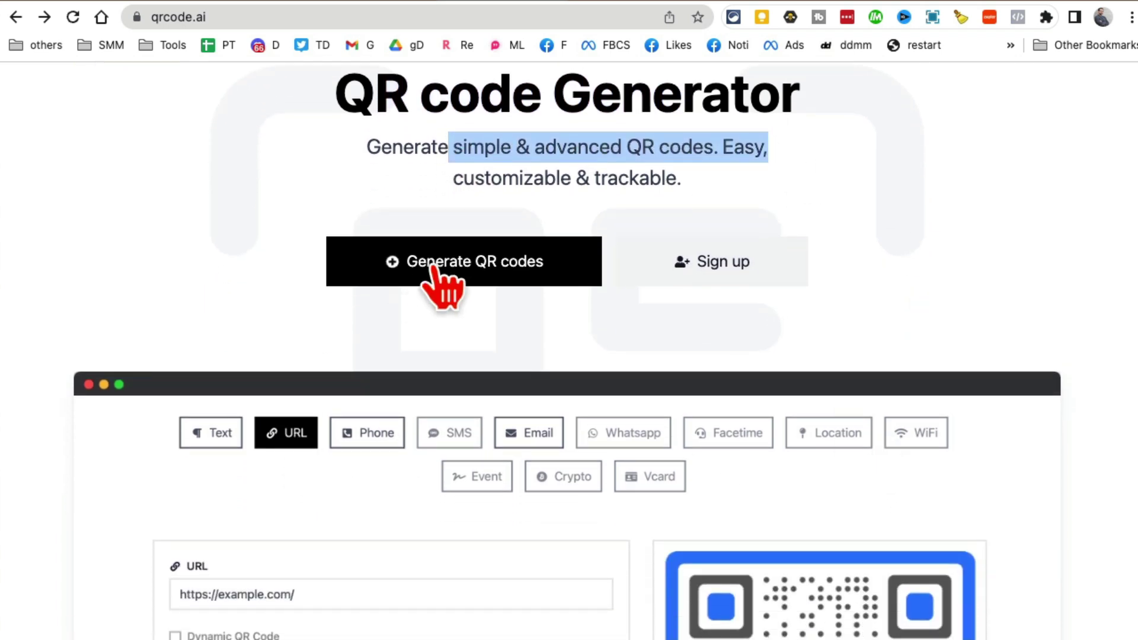
pyautogui.click(445, 289)
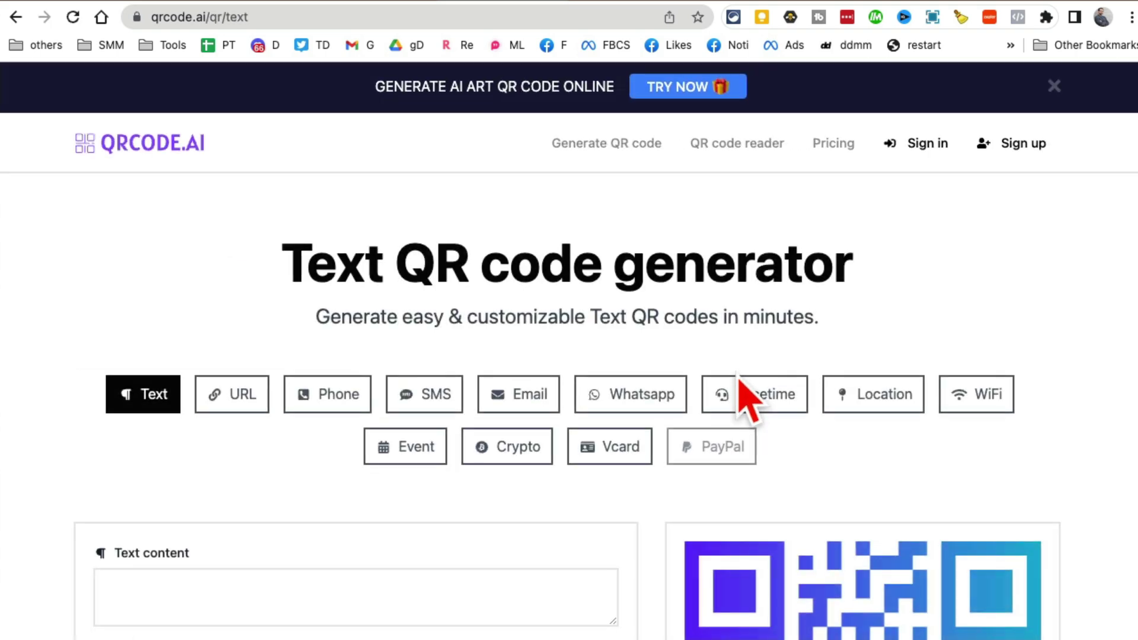
pyautogui.scroll(-1, 747, 392)
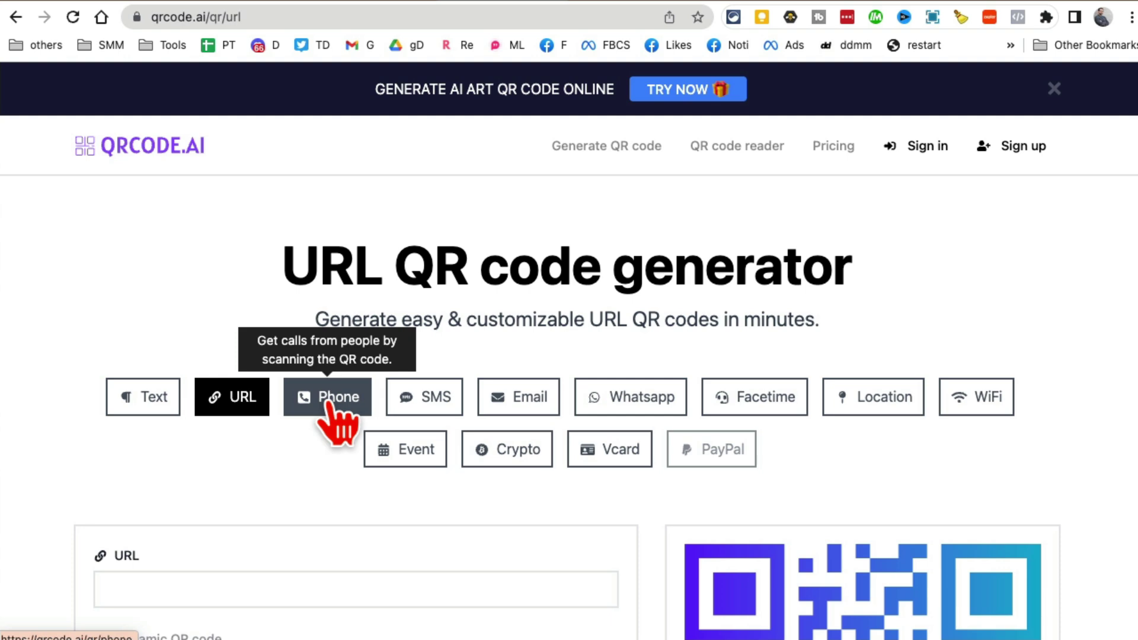
pyautogui.click(338, 400)
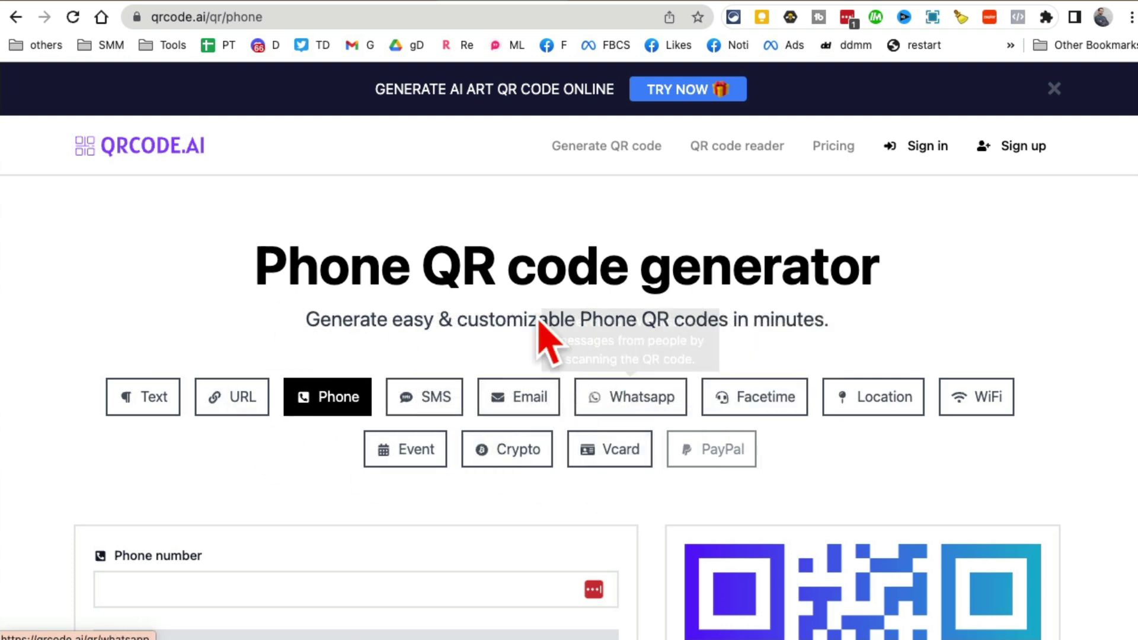
pyautogui.click(143, 397)
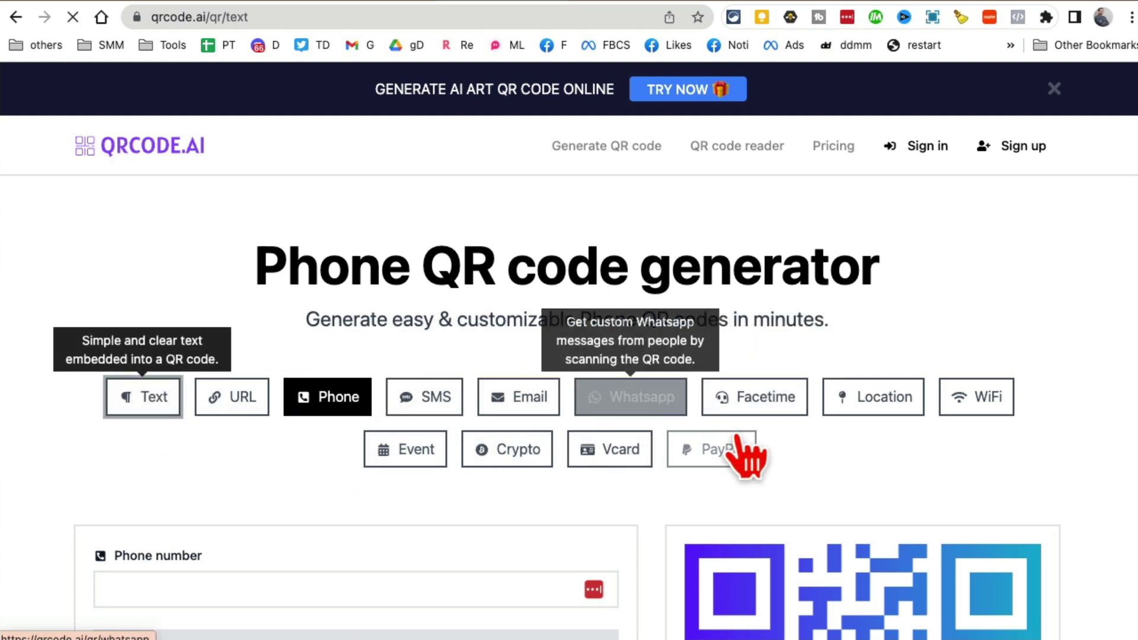
pyautogui.scroll(-3, 817, 472)
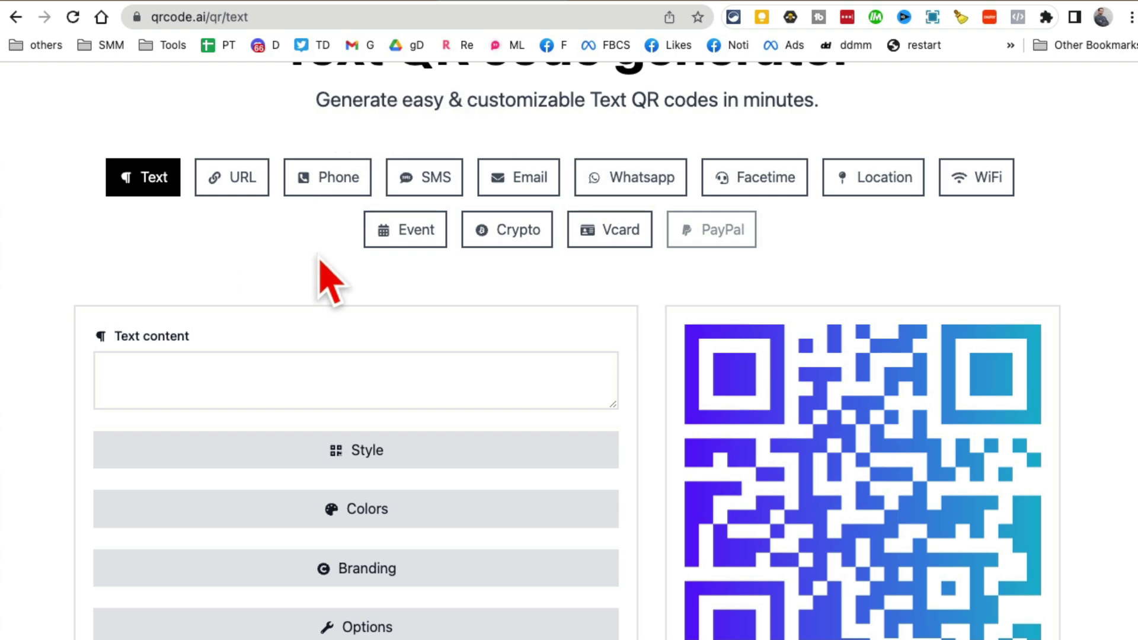
# Encode 'hey i miss you lets do dinner' with heart modules, diamond inner eyes, rounded outer eyes.
pyautogui.click(243, 378)
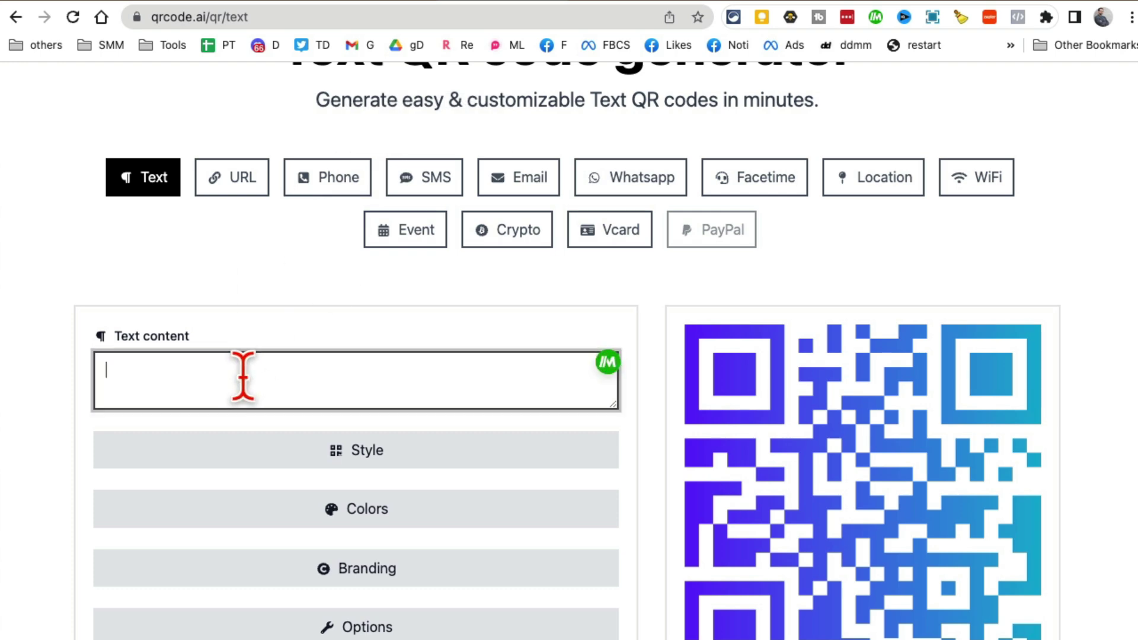
pyautogui.write('hey i miss you')
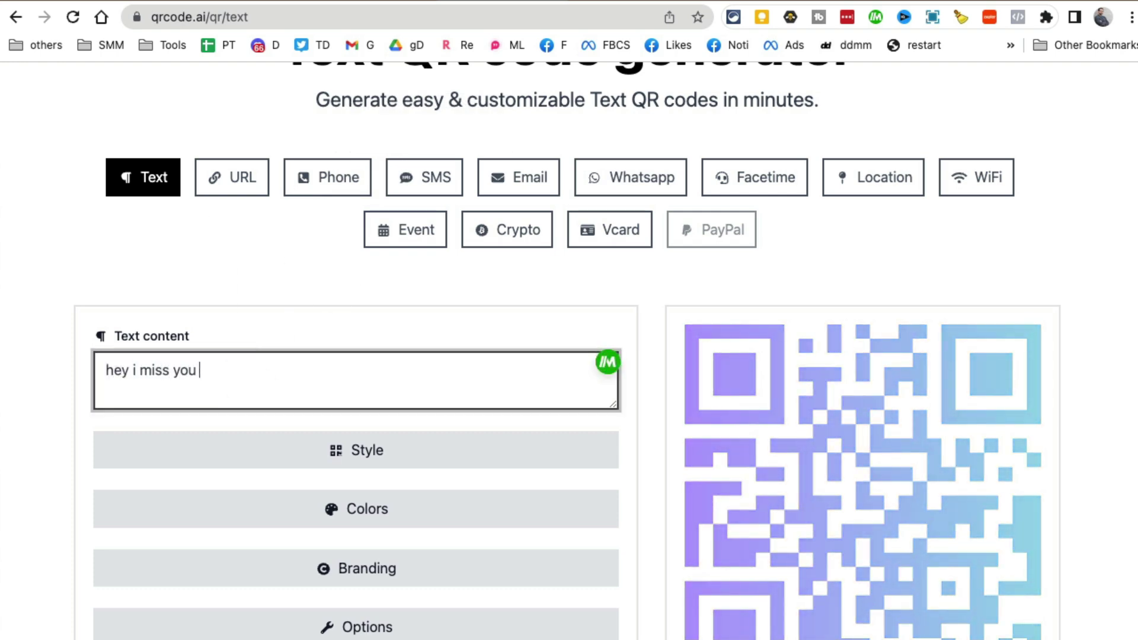
pyautogui.write(' lets do dinner')
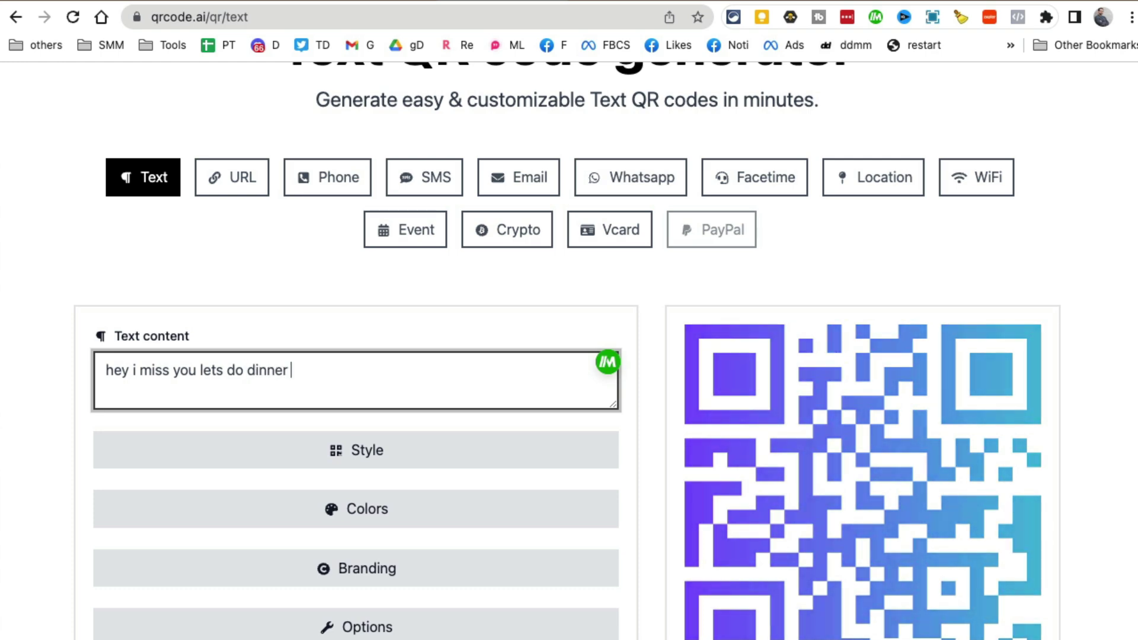
pyautogui.scroll(-3, 729, 480)
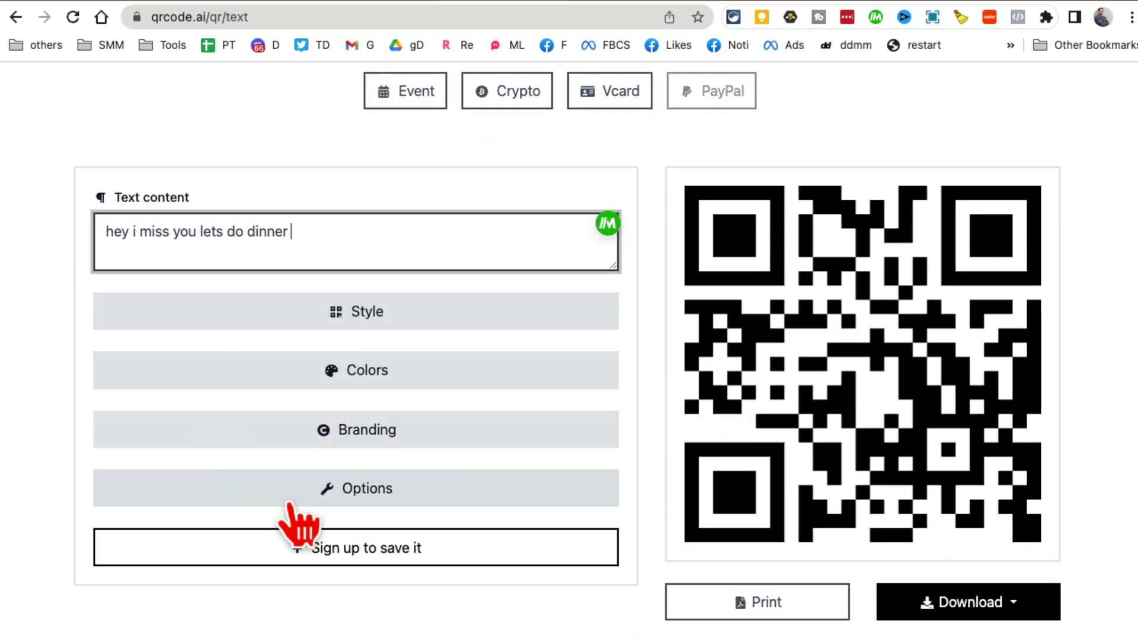
pyautogui.click(382, 313)
pyautogui.scroll(-2, 374, 409)
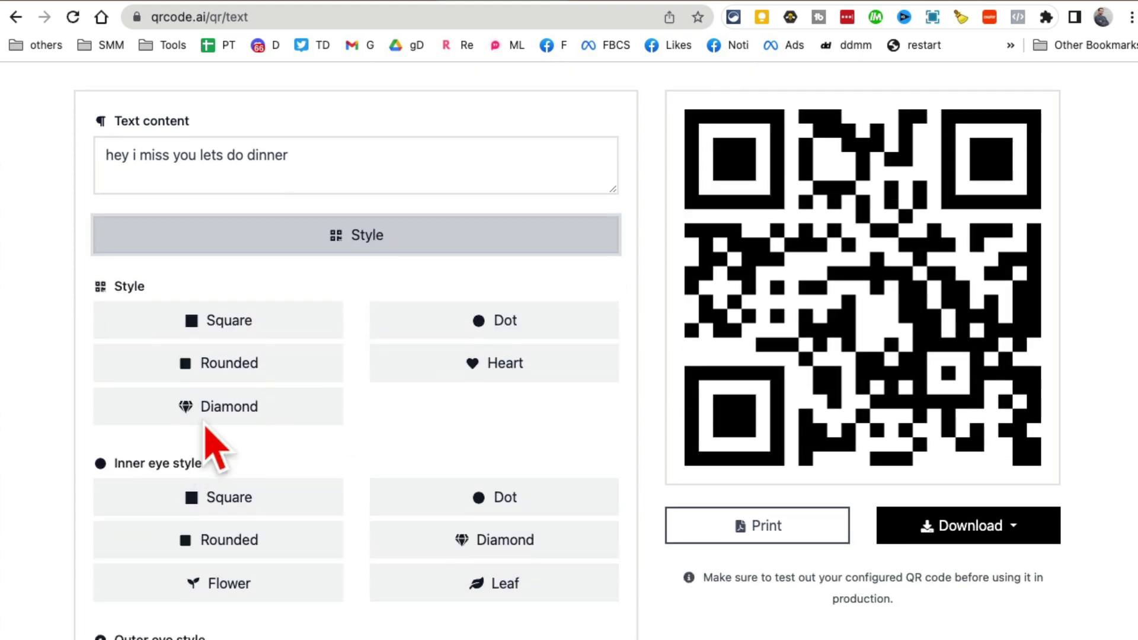
pyautogui.click(498, 364)
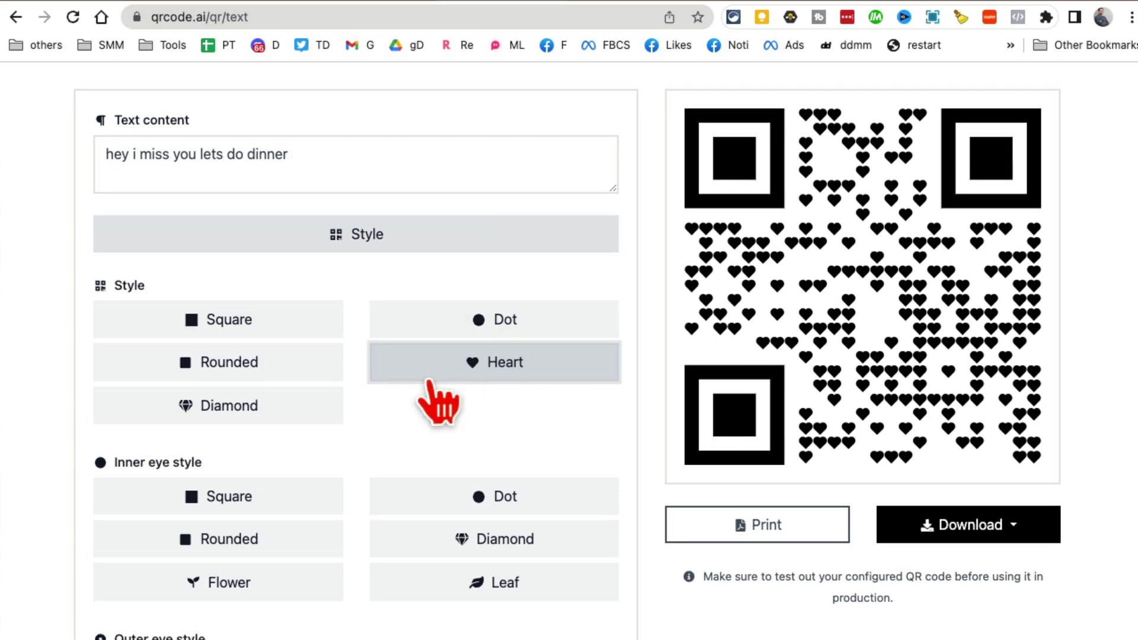
pyautogui.scroll(-2, 435, 400)
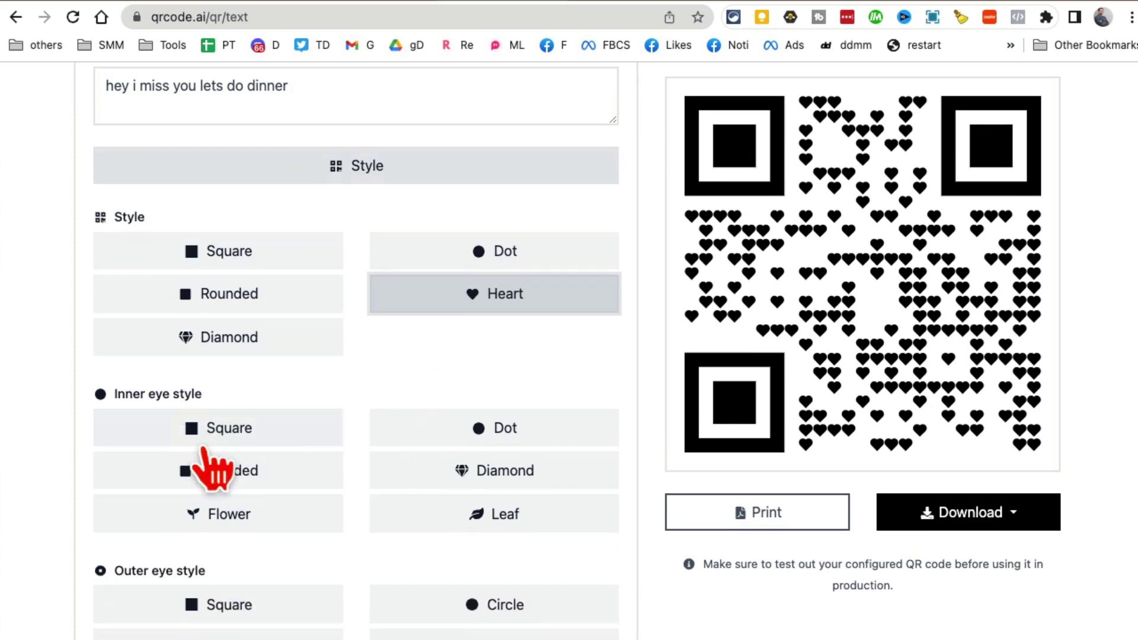
pyautogui.click(487, 470)
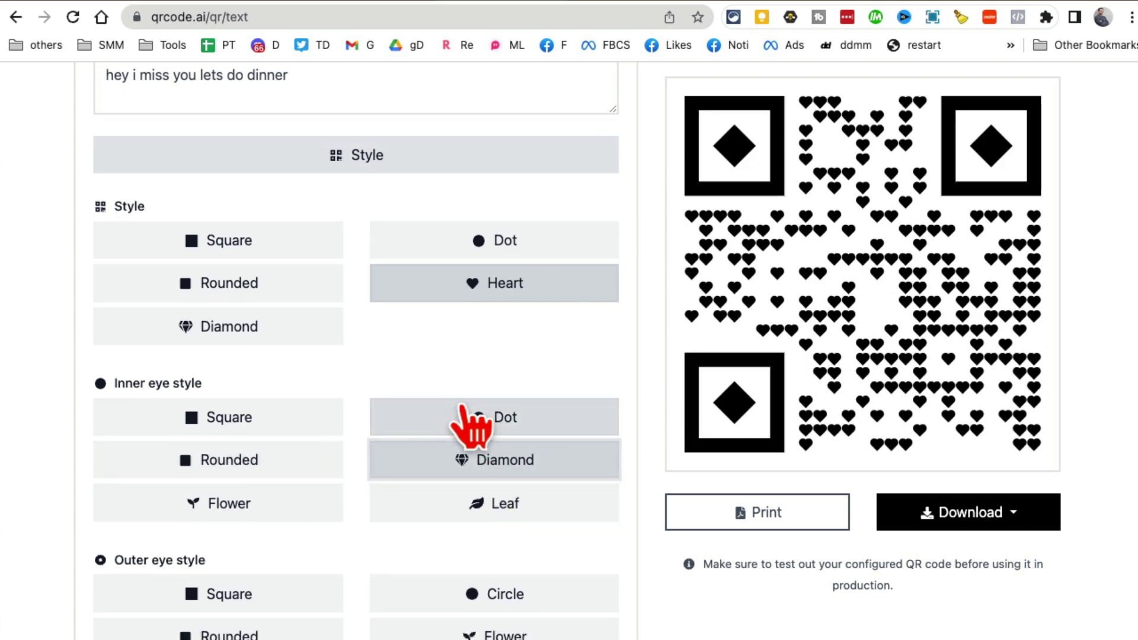
pyautogui.scroll(-2, 342, 488)
pyautogui.scroll(-2, 343, 488)
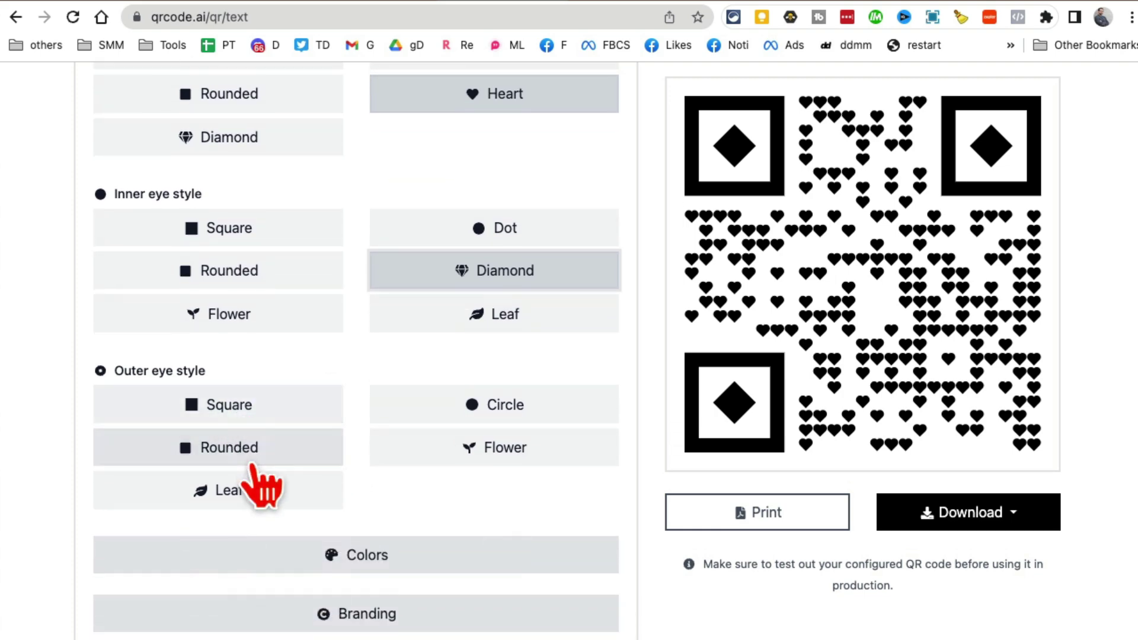
pyautogui.click(240, 450)
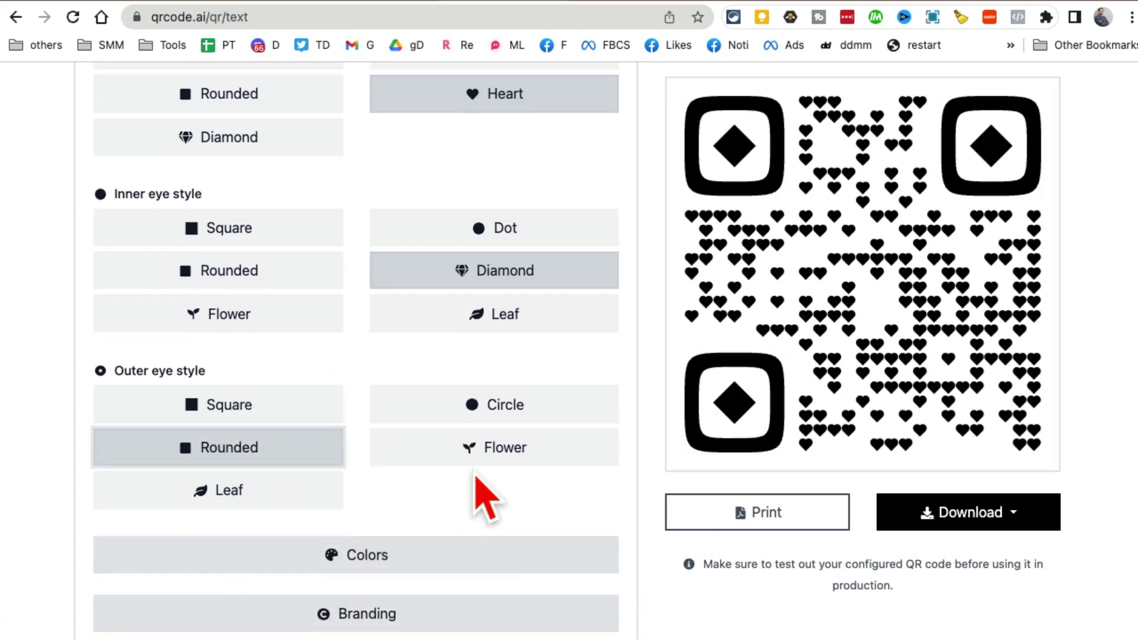
pyautogui.scroll(-2, 418, 374)
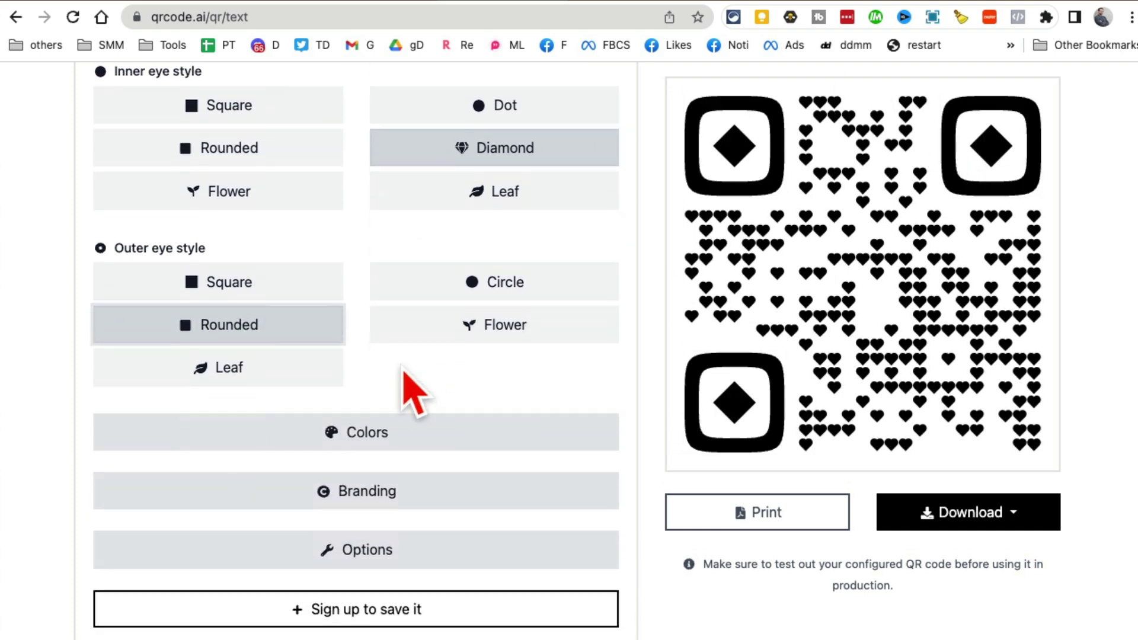
# Make the foreground a two-colour gradient with dark red as its first colour.
pyautogui.click(391, 434)
pyautogui.scroll(-3, 454, 437)
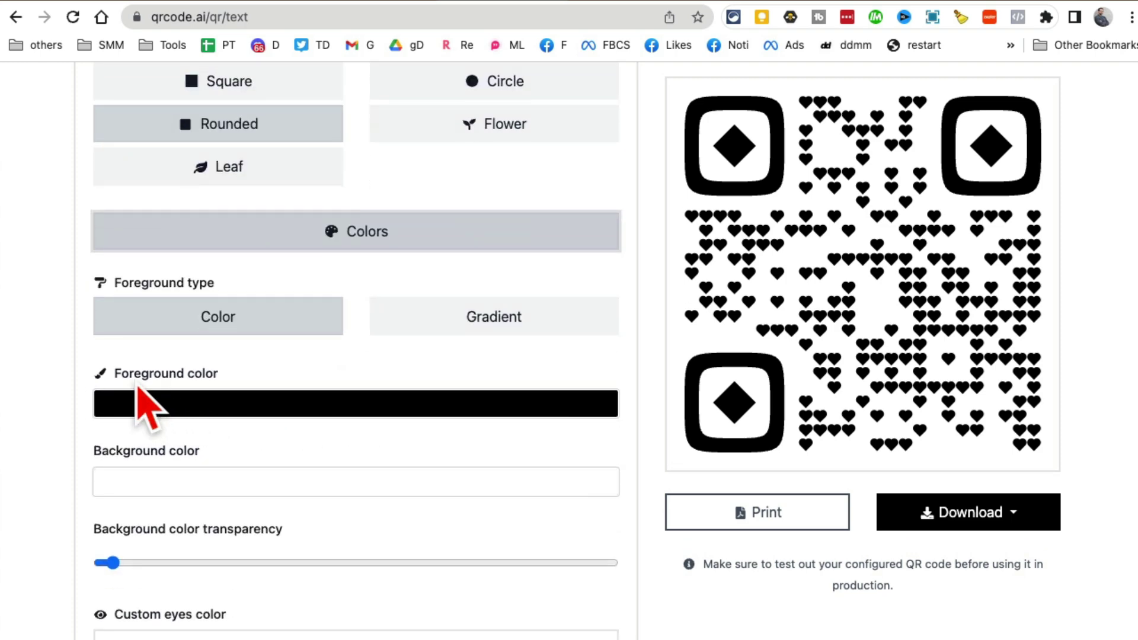
pyautogui.click(454, 317)
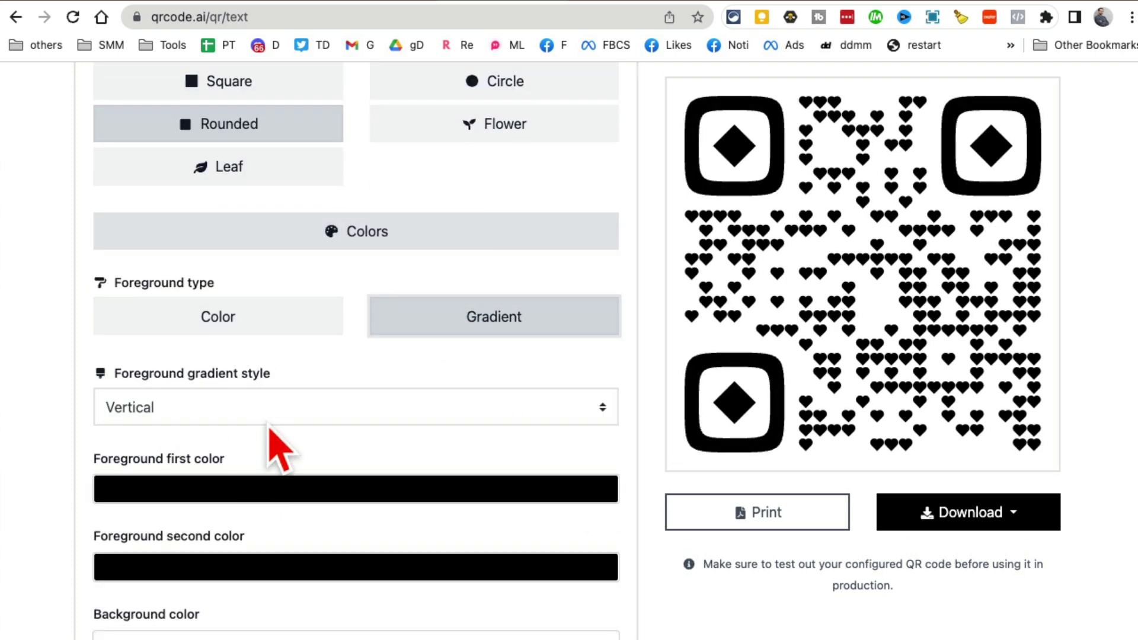
pyautogui.click(280, 489)
pyautogui.moveTo(374, 578); pyautogui.dragTo(467, 555)
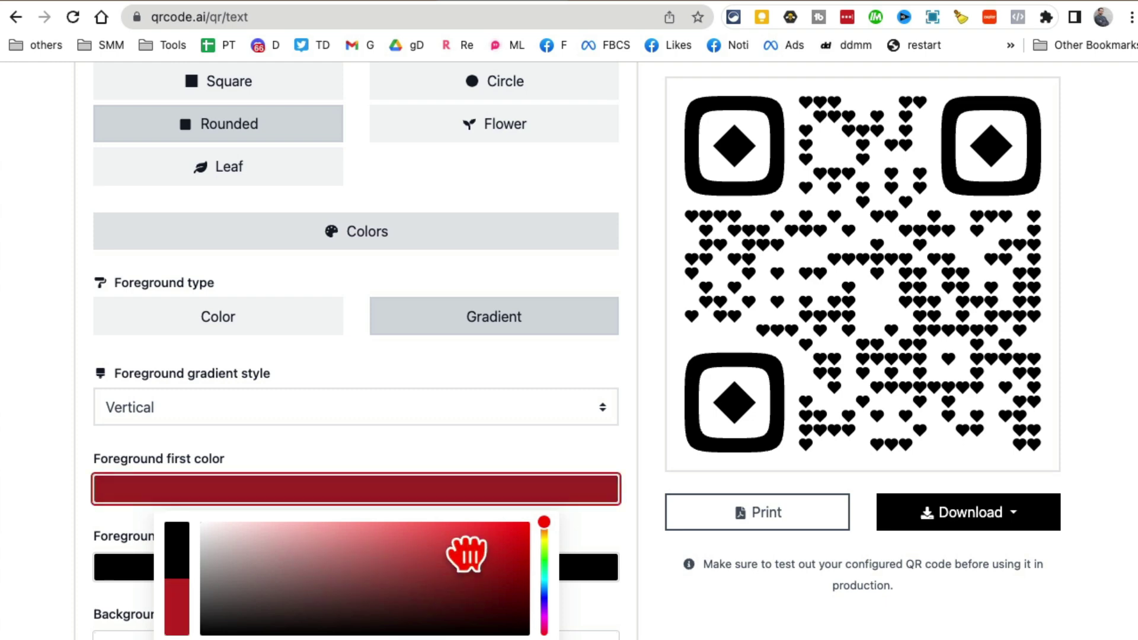
pyautogui.click(485, 445)
pyautogui.scroll(-2, 485, 444)
# Set the gradient's second colour to bright blue.
pyautogui.click(428, 463)
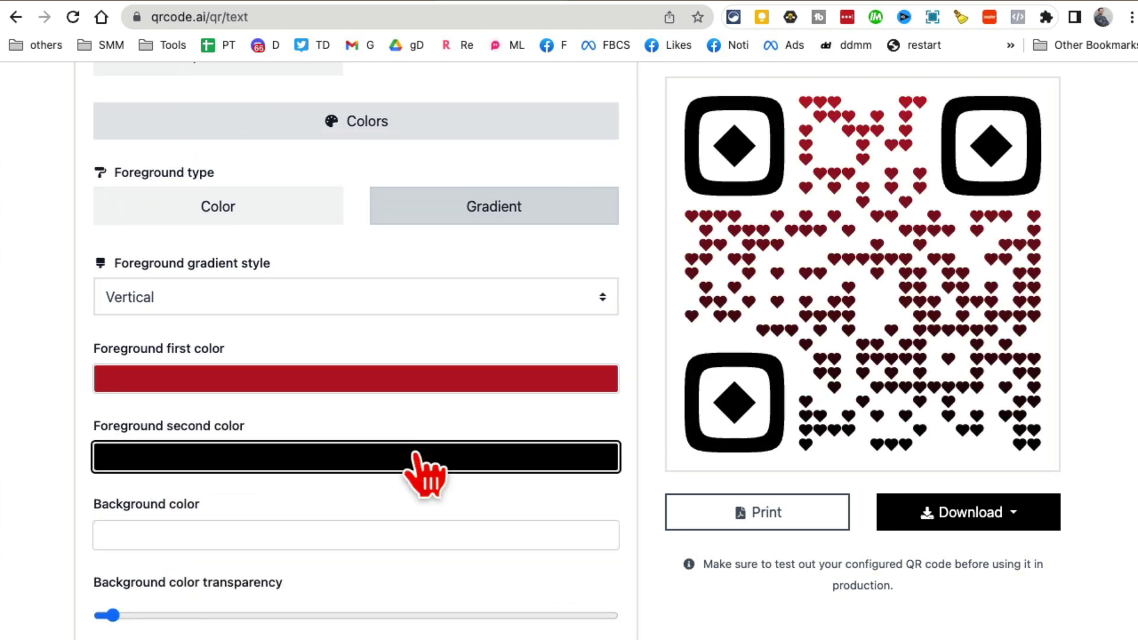
pyautogui.moveTo(400, 534); pyautogui.dragTo(481, 560)
pyautogui.moveTo(544, 498); pyautogui.dragTo(544, 556)
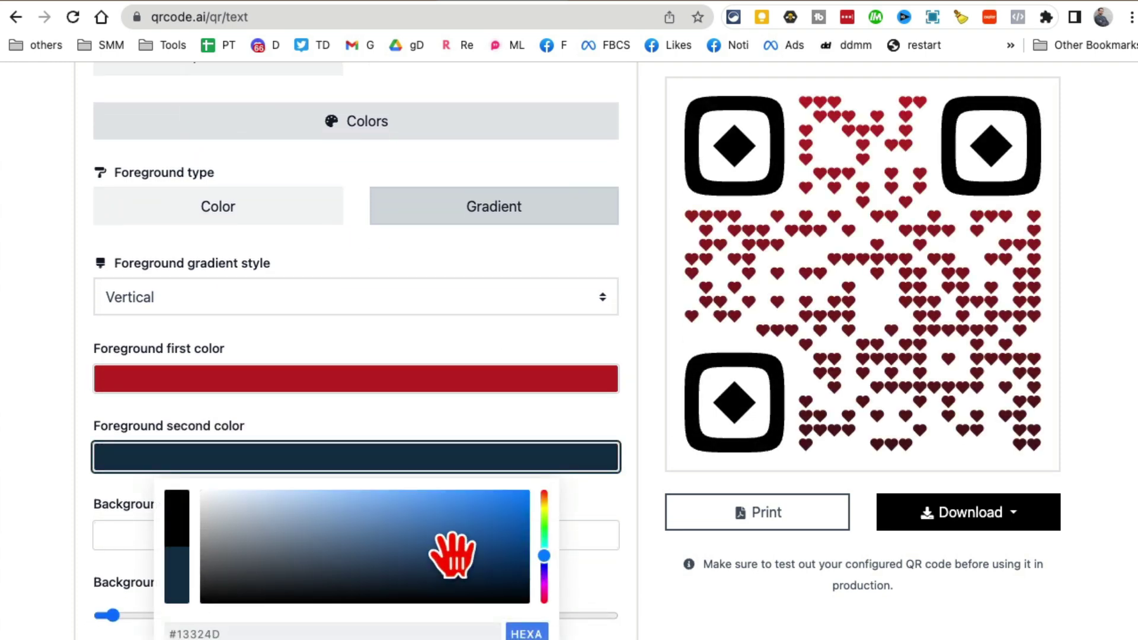
pyautogui.moveTo(453, 555); pyautogui.dragTo(445, 516)
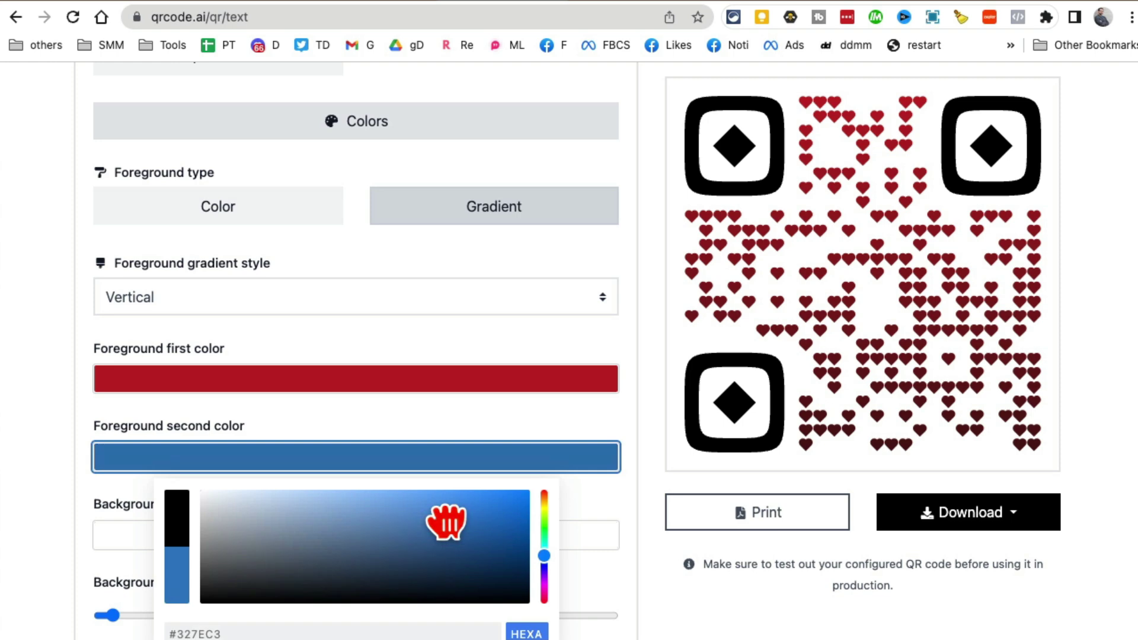
pyautogui.click(464, 417)
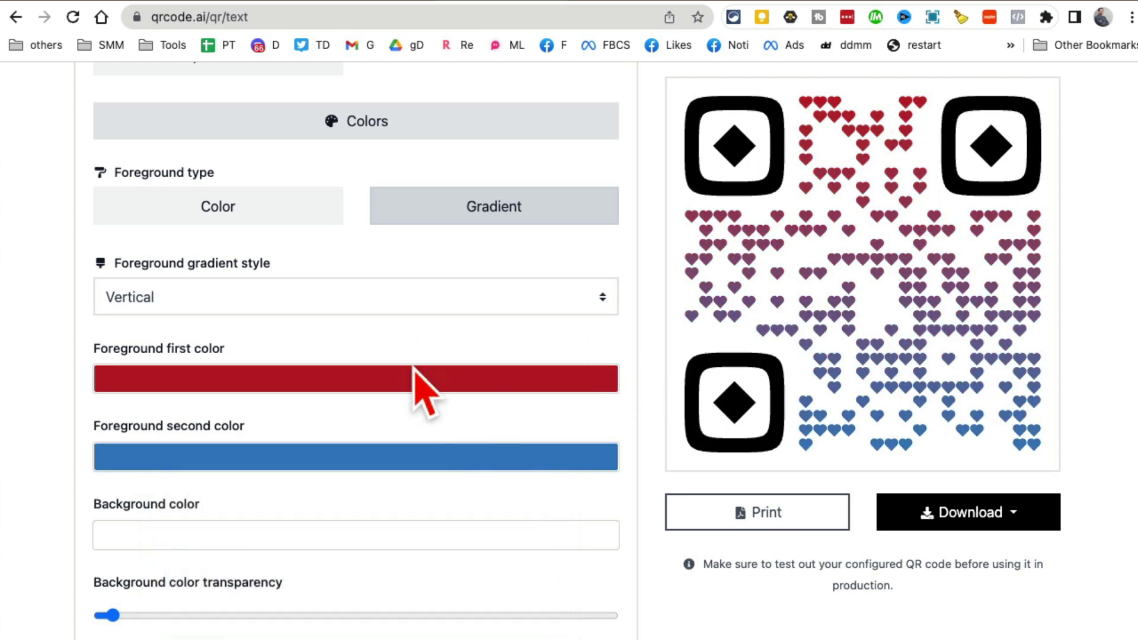
pyautogui.scroll(-2, 422, 387)
pyautogui.scroll(-1, 422, 387)
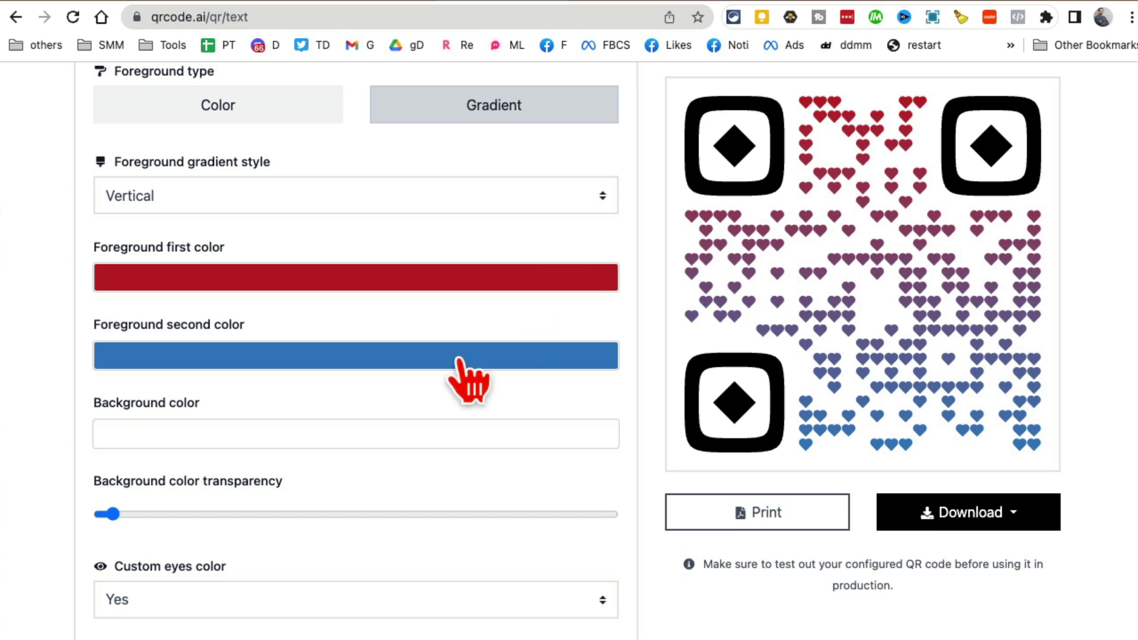
pyautogui.scroll(-1, 469, 383)
pyautogui.moveTo(106, 481); pyautogui.dragTo(404, 480)
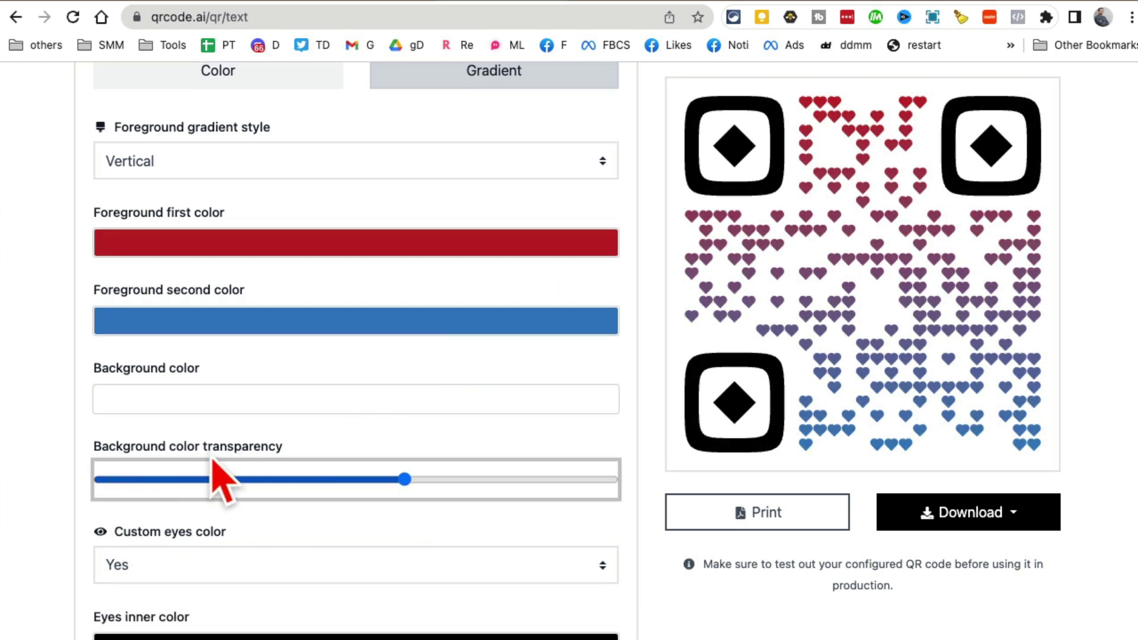
pyautogui.scroll(-2, 445, 463)
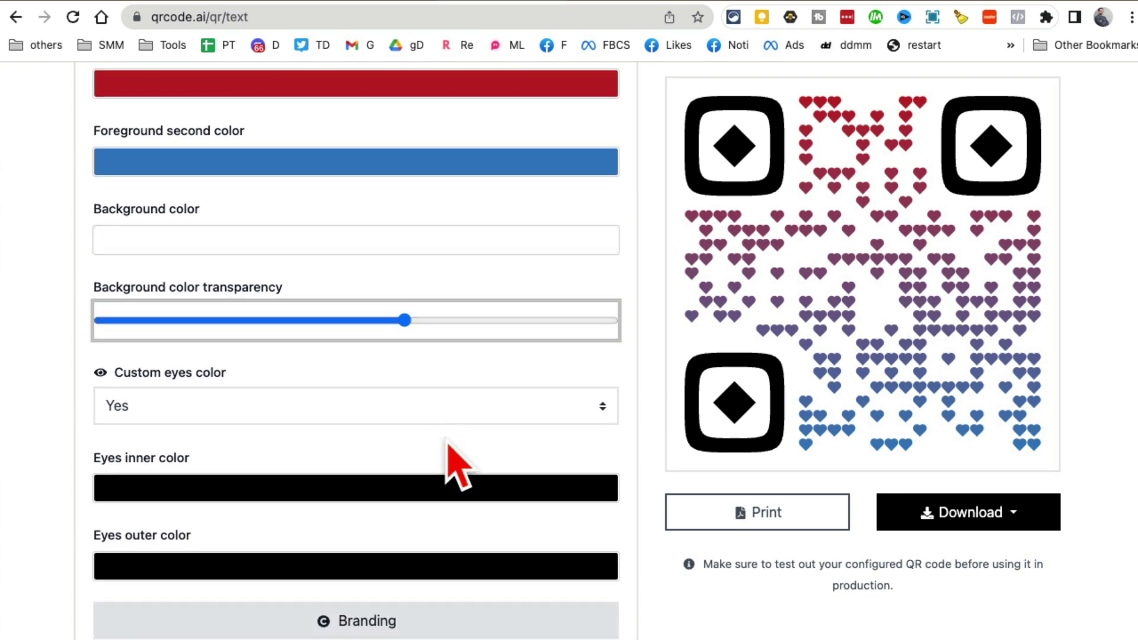
pyautogui.scroll(-5, 445, 462)
pyautogui.scroll(2, 502, 587)
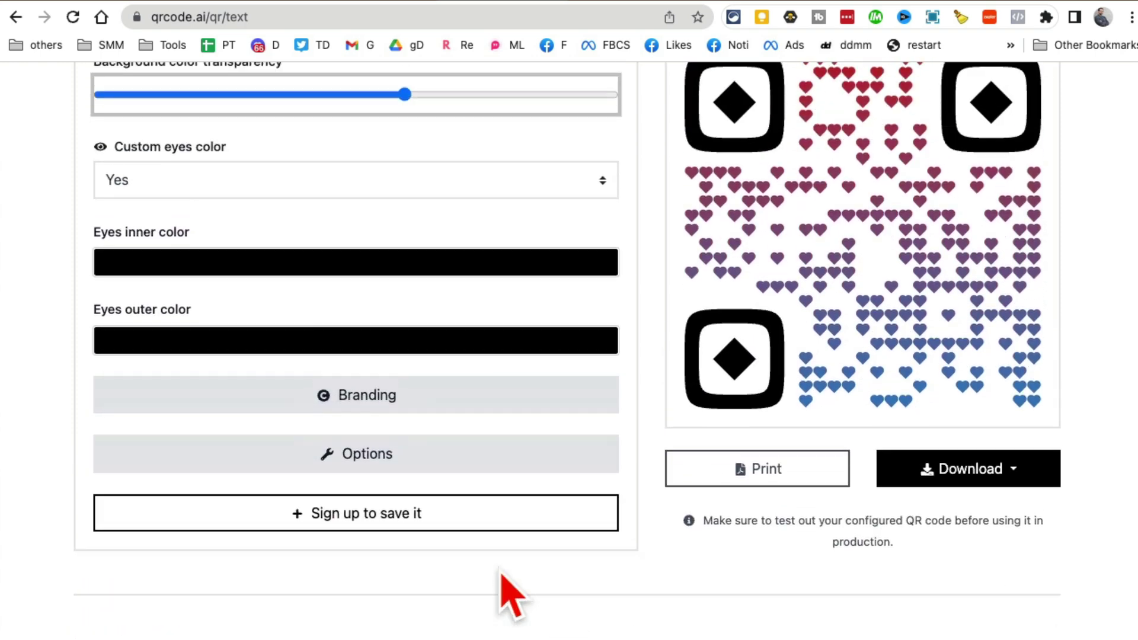
pyautogui.scroll(3, 503, 587)
# Expand the Branding section to show the logo upload and logo size settings.
pyautogui.click(366, 486)
pyautogui.scroll(-1, 458, 533)
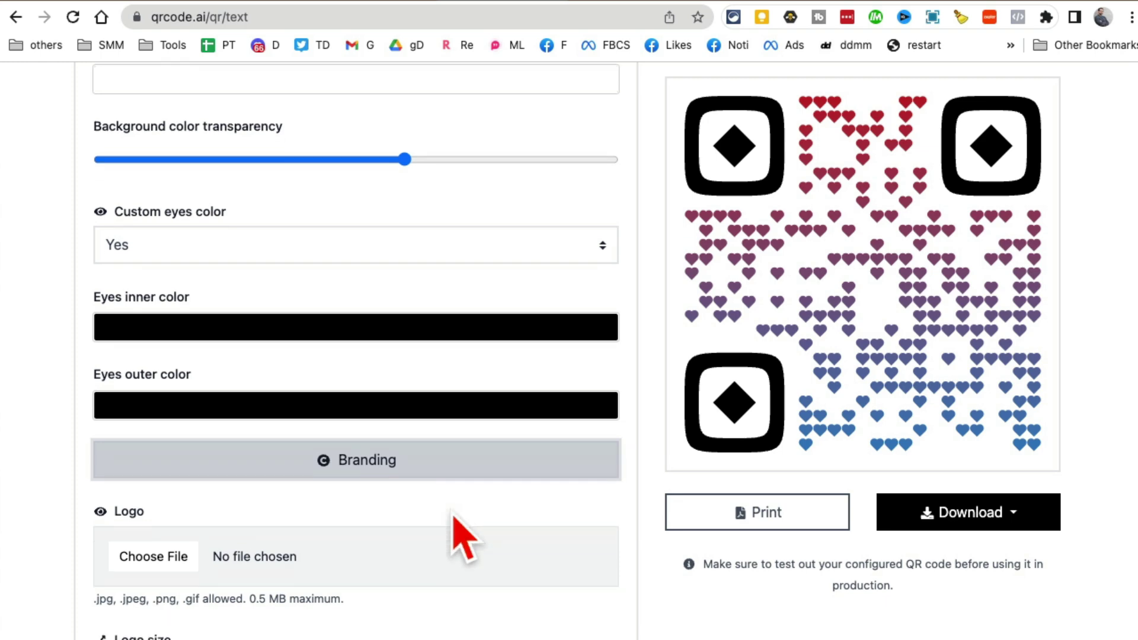
pyautogui.scroll(-2, 458, 534)
pyautogui.scroll(-2, 463, 536)
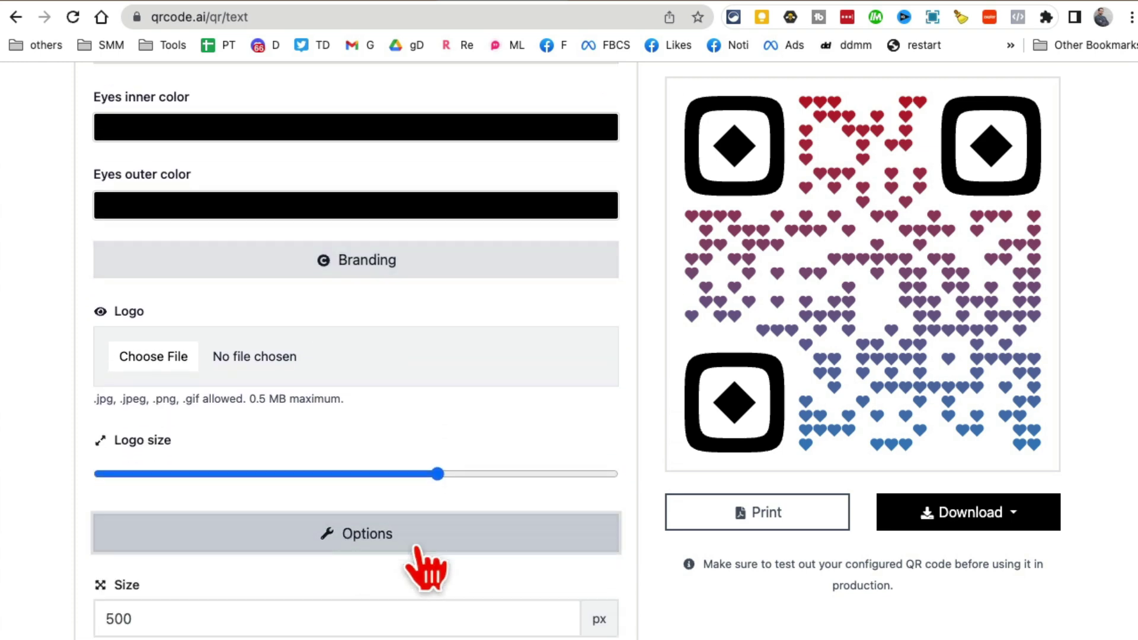
pyautogui.scroll(-3, 462, 533)
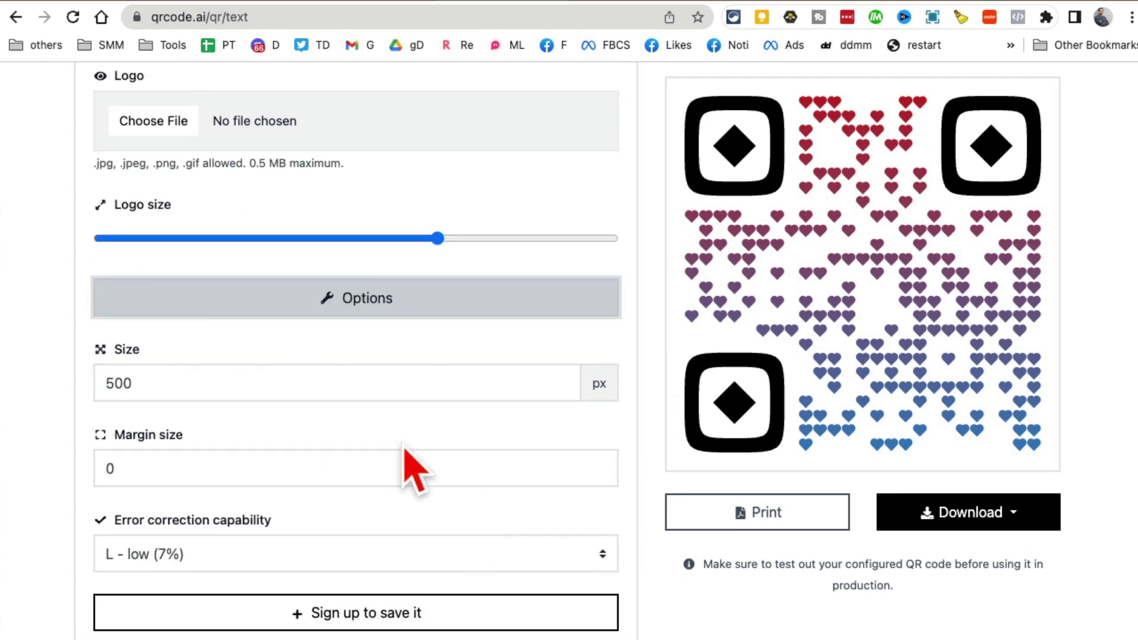
pyautogui.scroll(2, 405, 458)
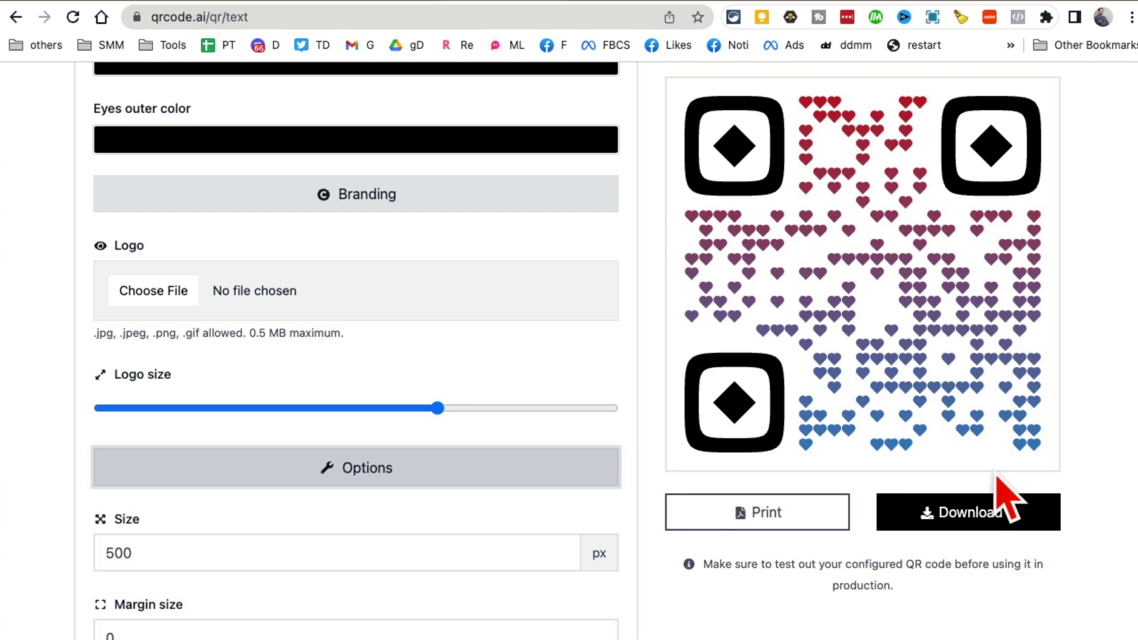
pyautogui.scroll(5, 1006, 498)
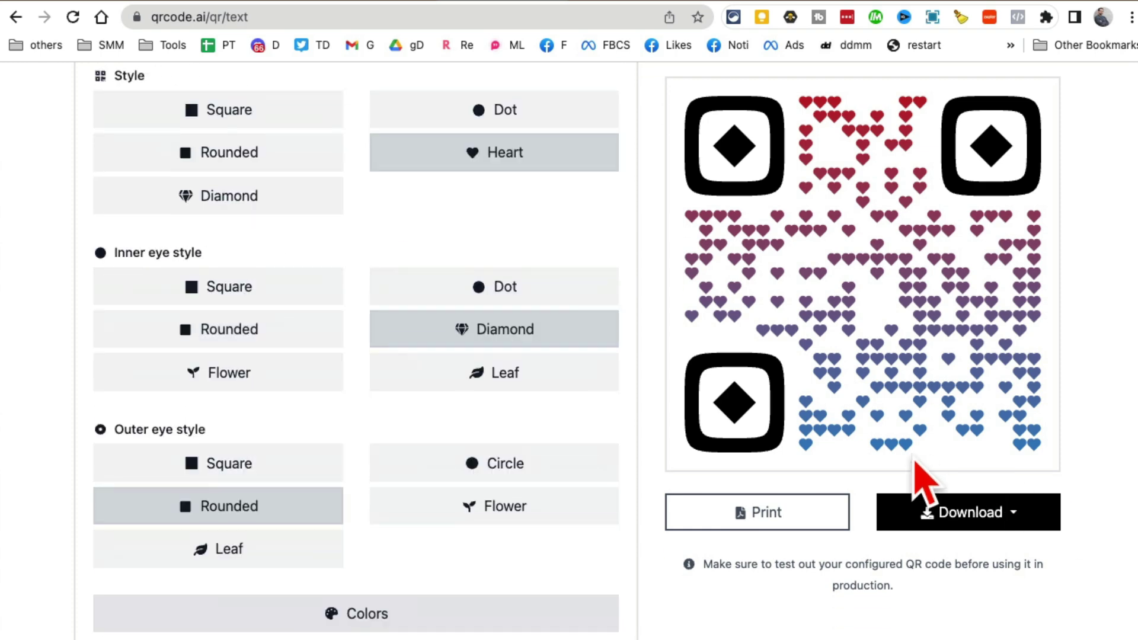
pyautogui.scroll(8, 978, 481)
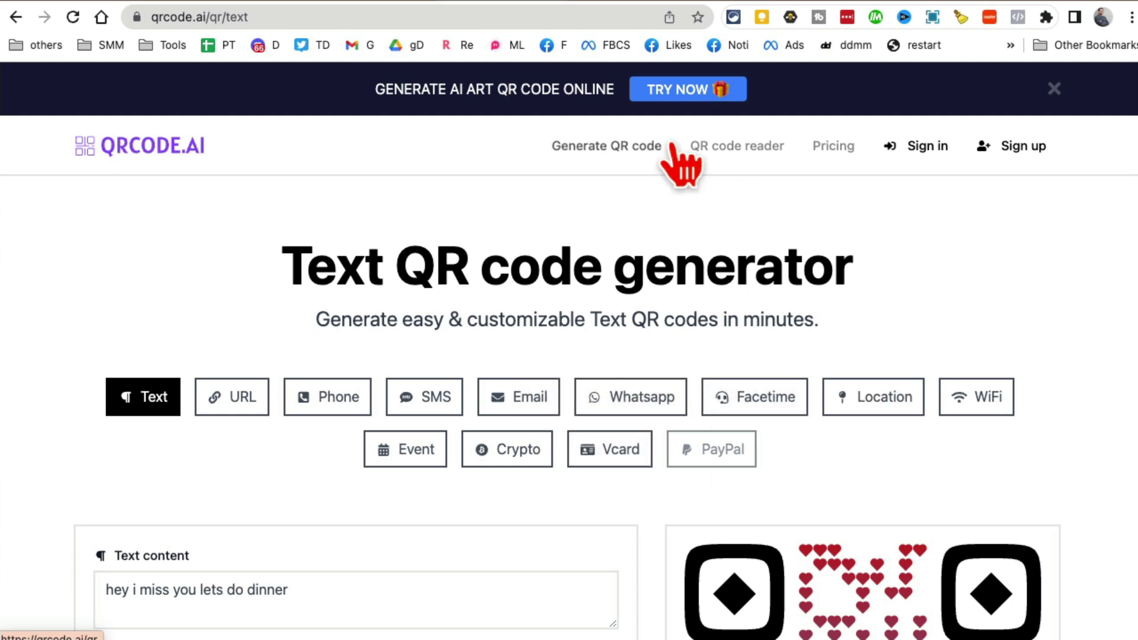
# Switch to the QR Craft form and review its prefilled snowy Japanese house prompt.
pyautogui.click(633, 16)
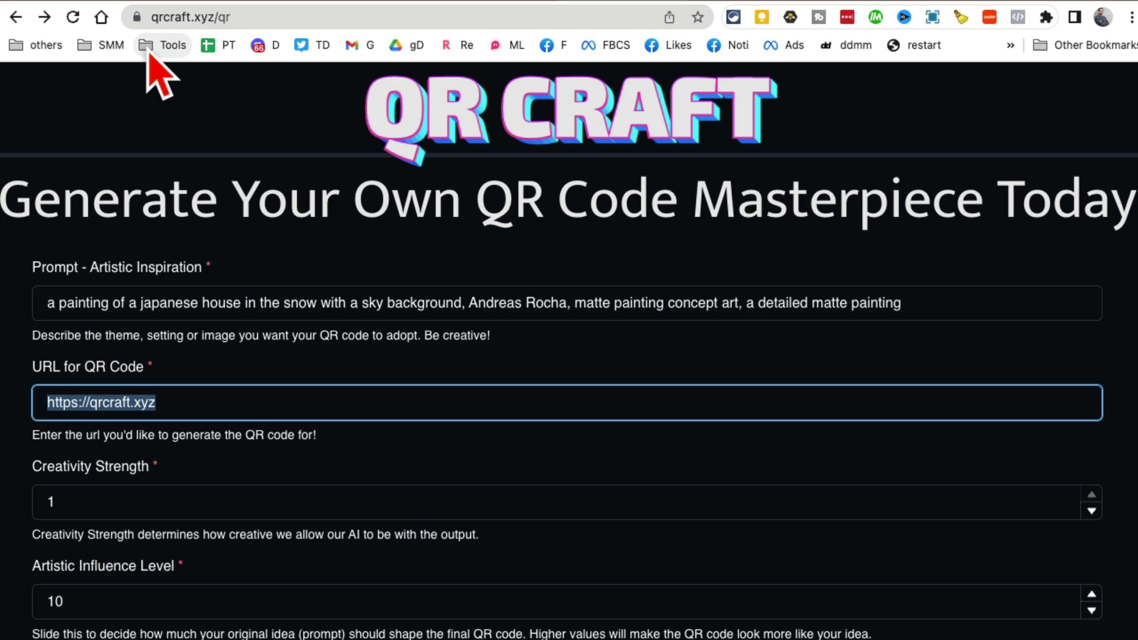
pyautogui.click(251, 17)
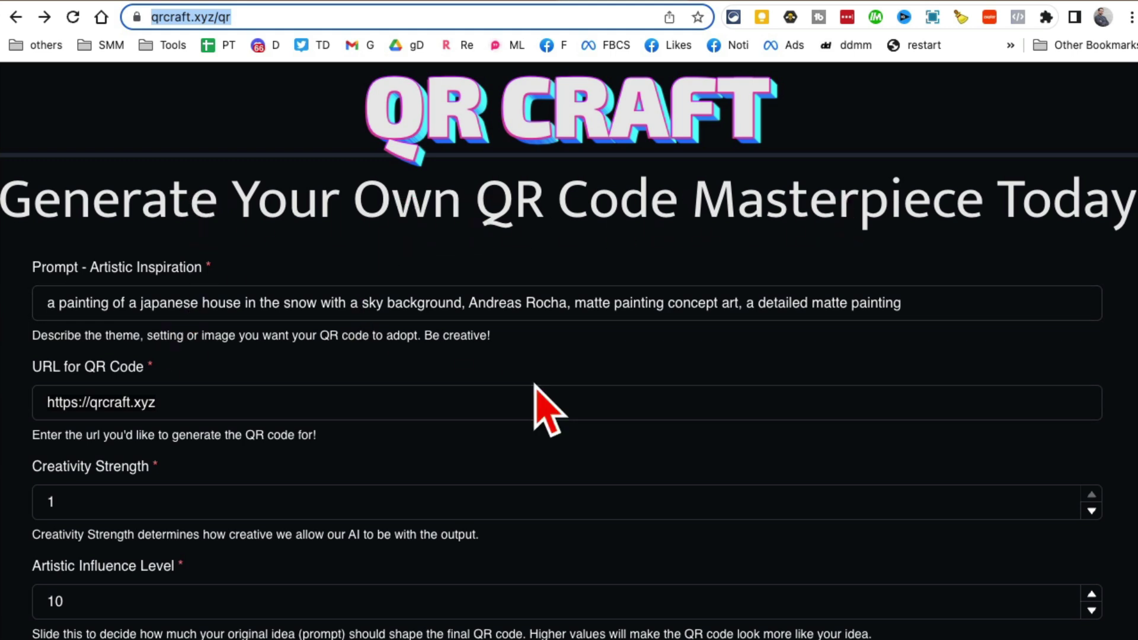
pyautogui.scroll(-1, 547, 410)
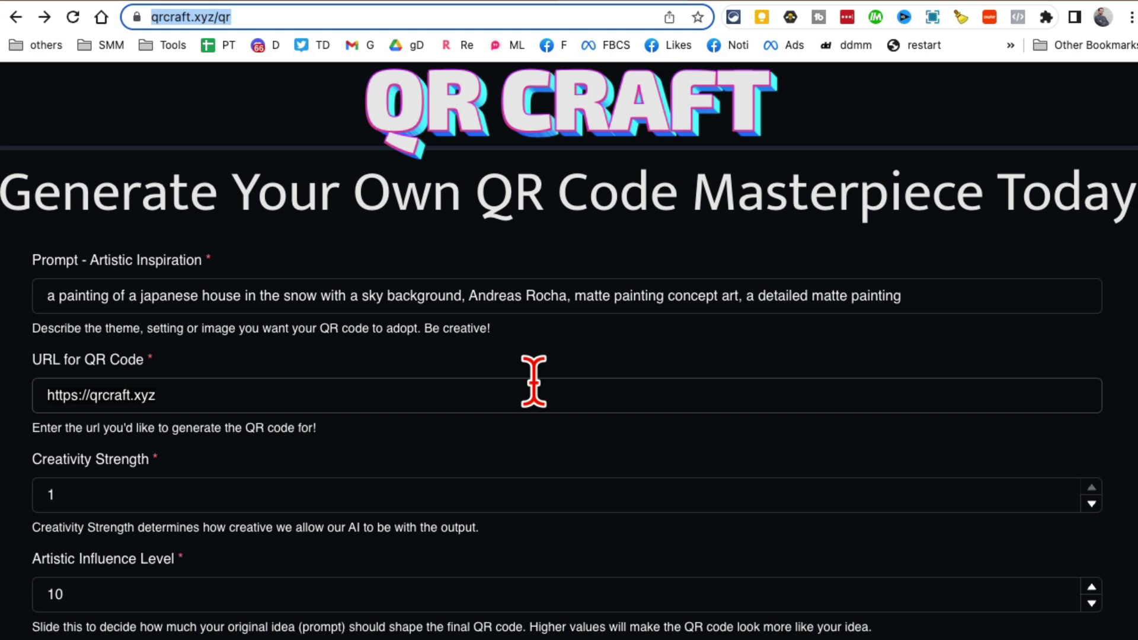
pyautogui.moveTo(56, 295); pyautogui.dragTo(396, 297)
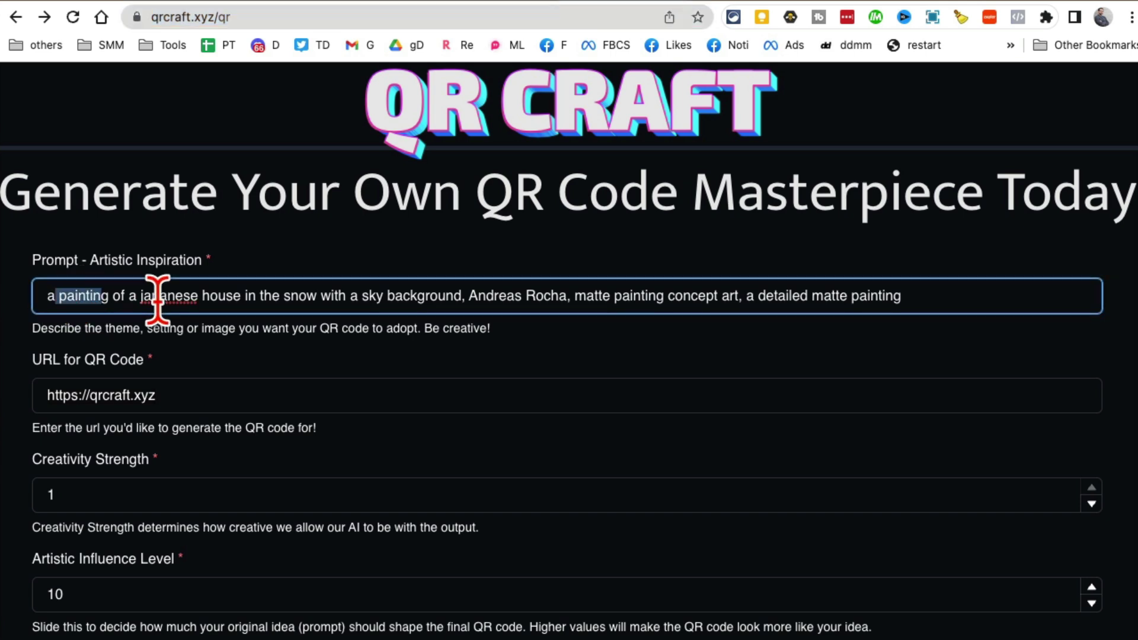
pyautogui.click(78, 295)
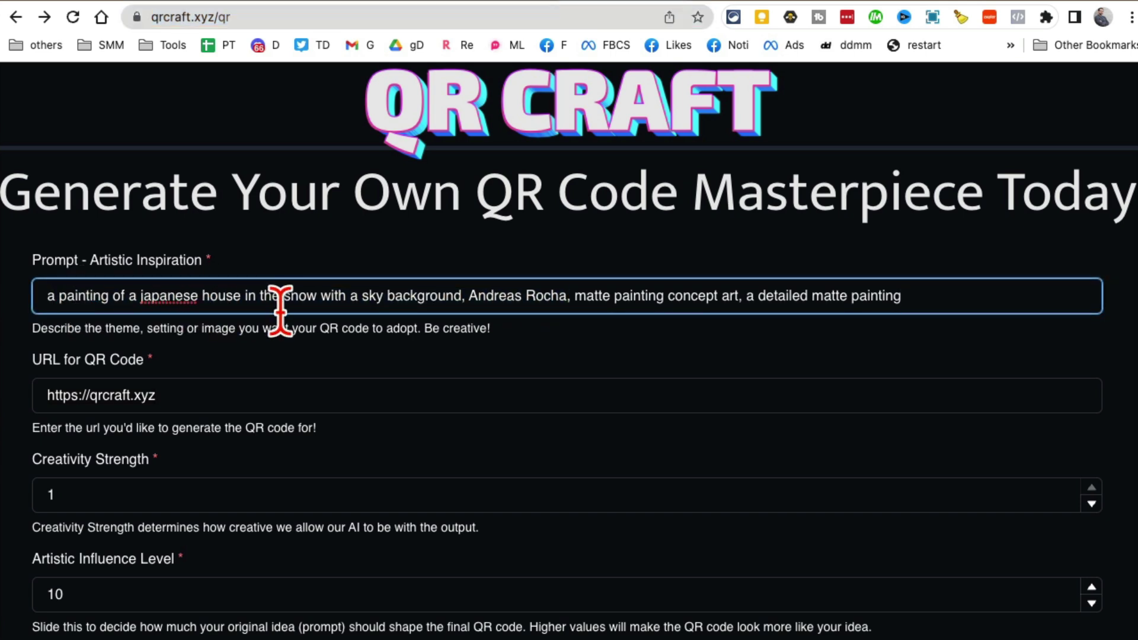
pyautogui.keyDown('shift'); pyautogui.click(318, 296); pyautogui.keyUp('shift')
pyautogui.click(680, 302)
pyautogui.scroll(-2, 534, 444)
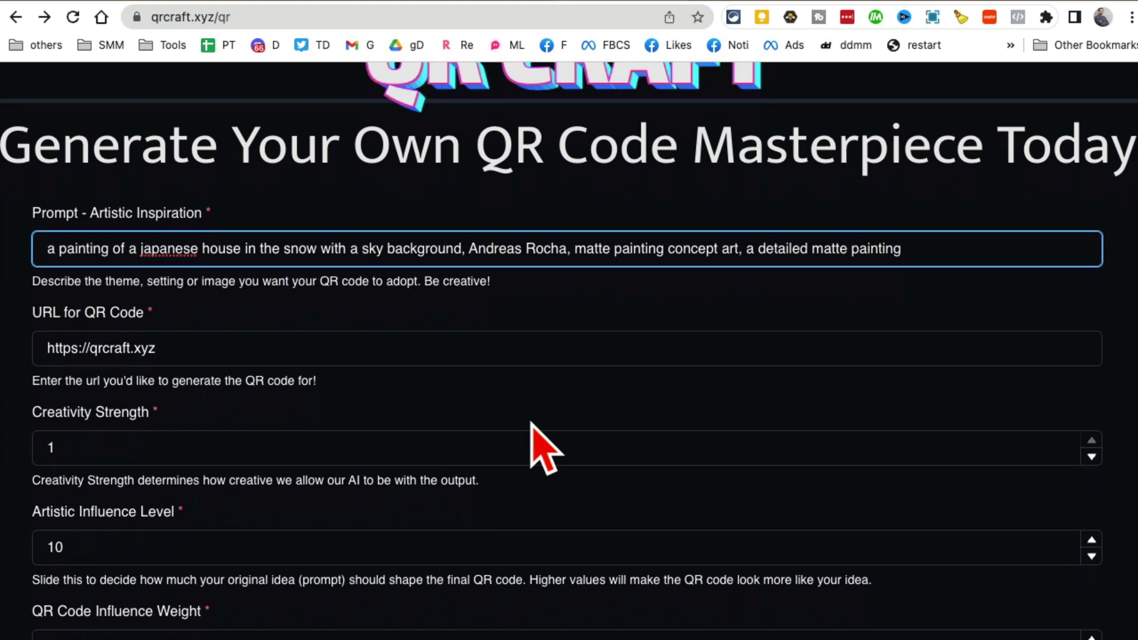
pyautogui.tripleClick(237, 332)
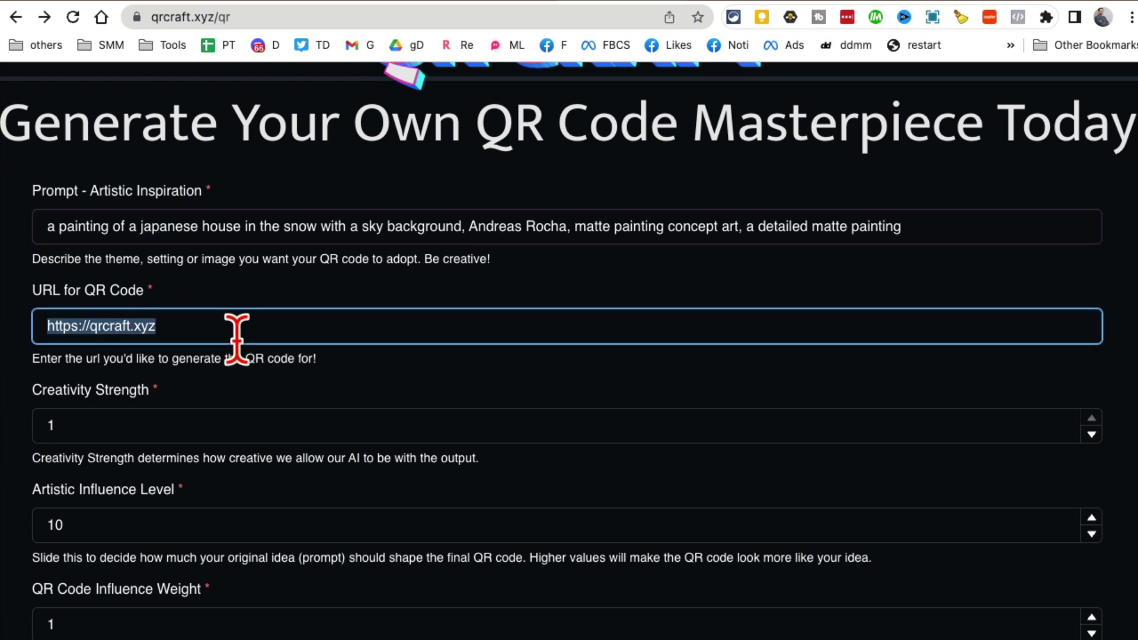
pyautogui.write('www.isocialyou.com')
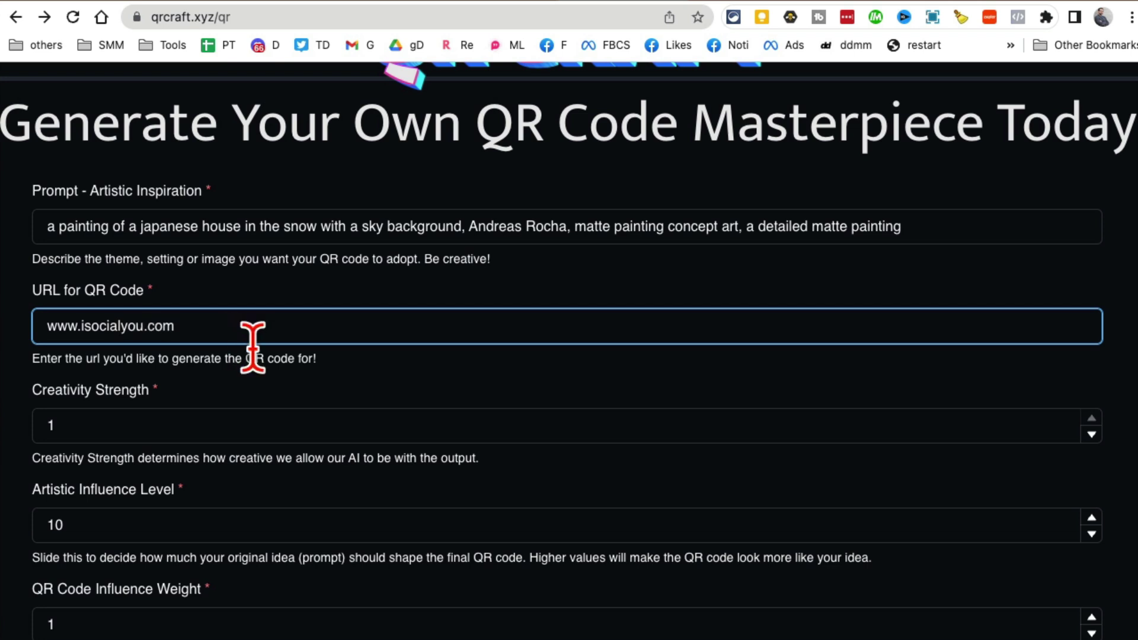
pyautogui.scroll(-2, 253, 347)
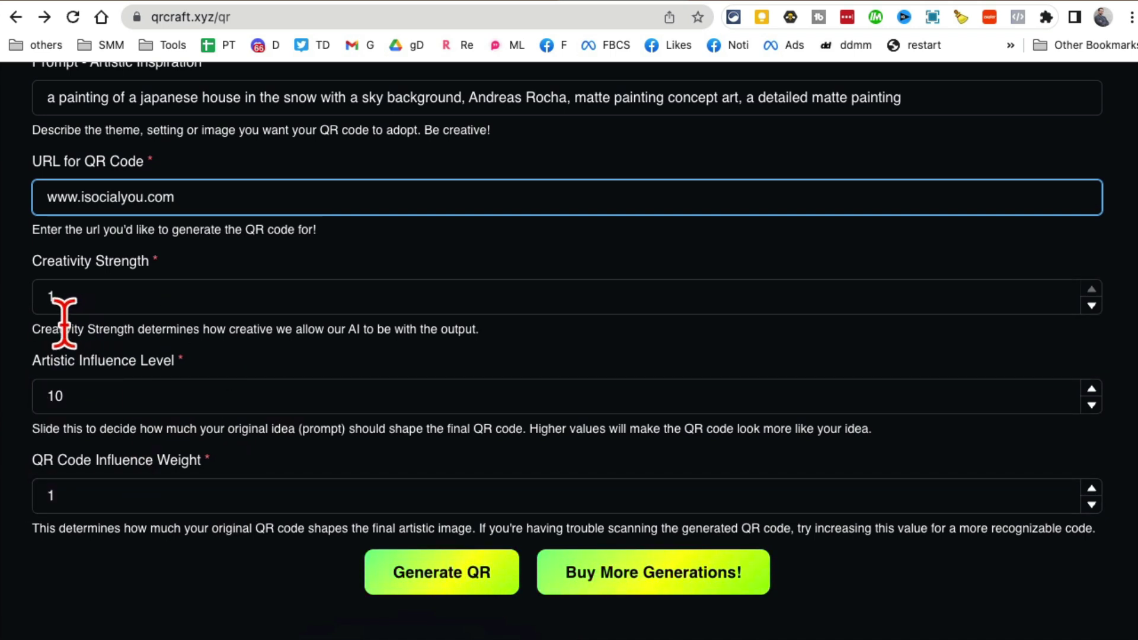
pyautogui.moveTo(65, 329); pyautogui.dragTo(364, 328)
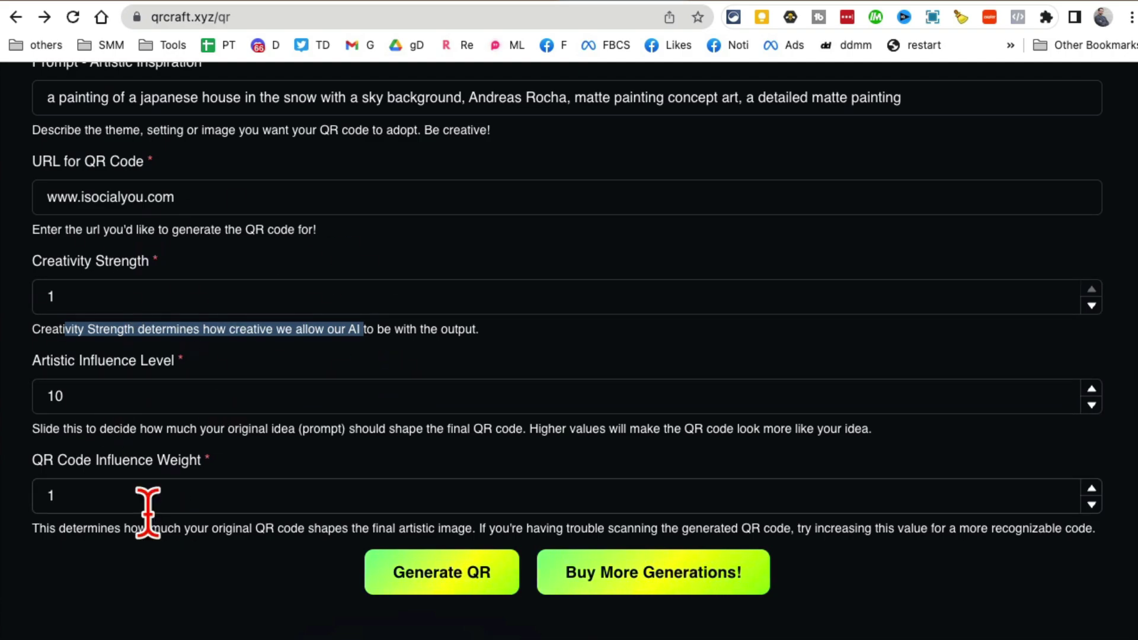
pyautogui.scroll(-3, 148, 511)
pyautogui.scroll(4, 147, 512)
pyautogui.click(181, 257)
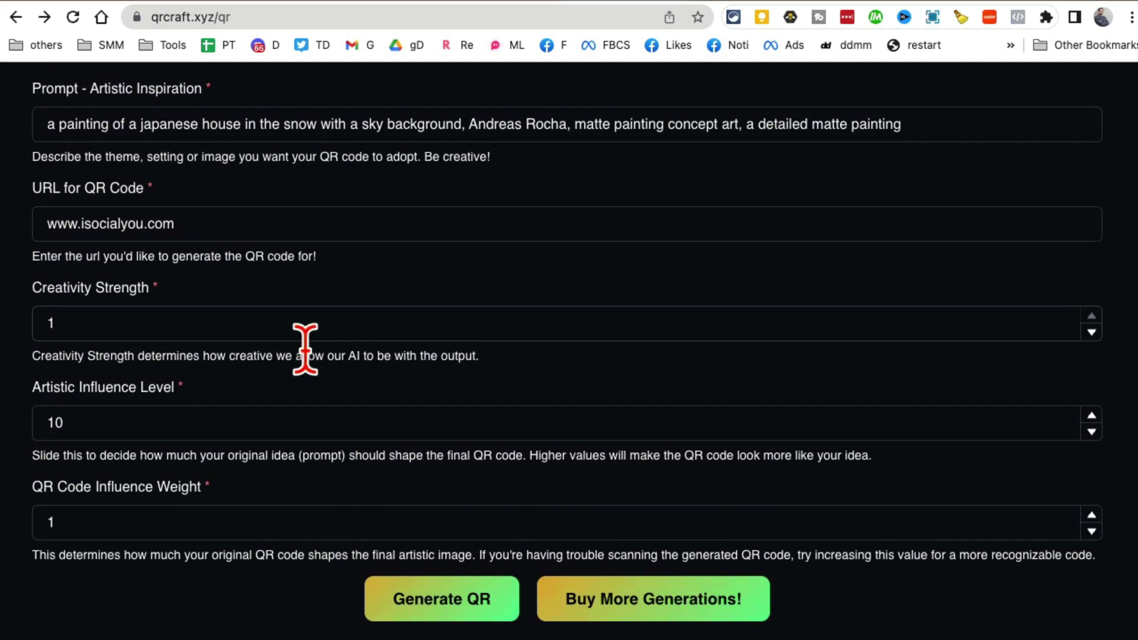
pyautogui.scroll(-4, 305, 349)
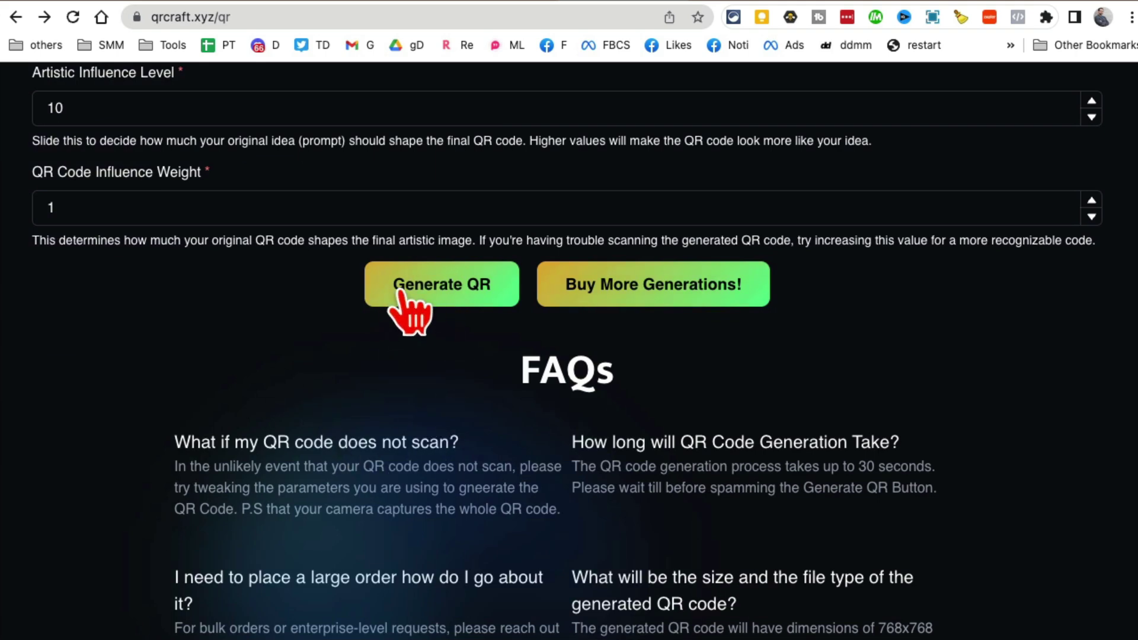
pyautogui.click(401, 4)
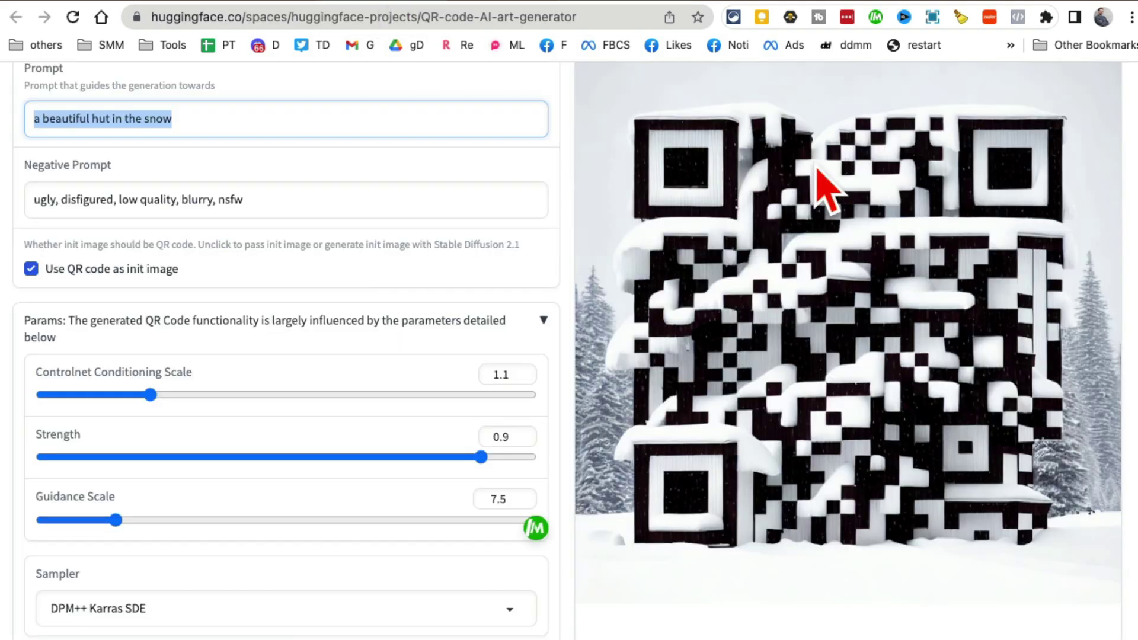
pyautogui.click(605, 14)
pyautogui.scroll(2, 730, 454)
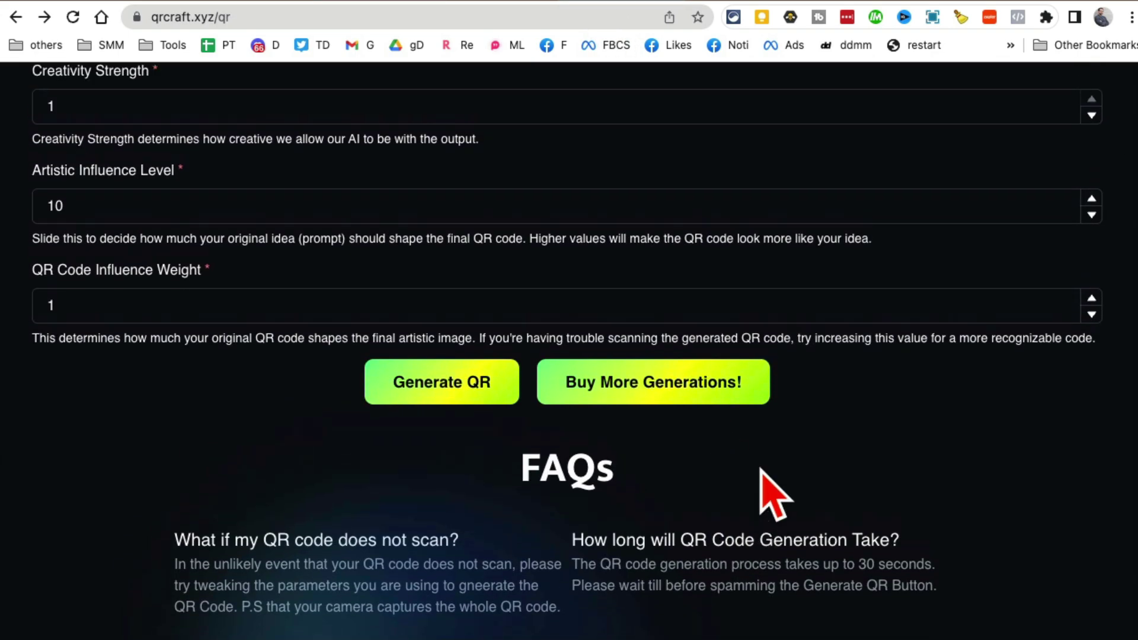
pyautogui.scroll(1, 772, 491)
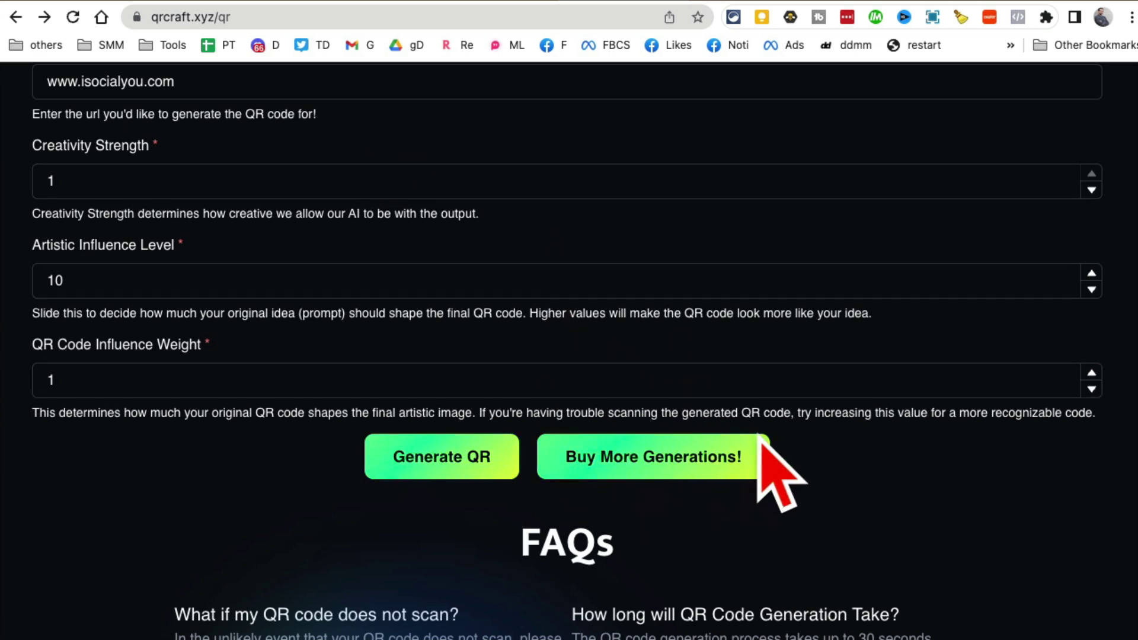
pyautogui.click(680, 480)
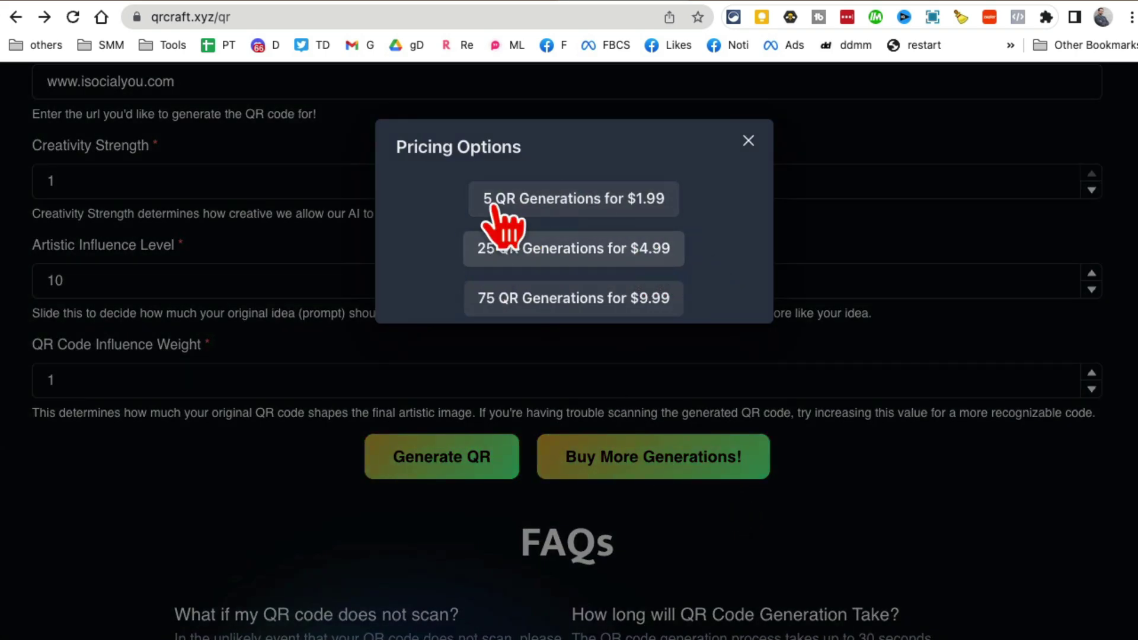
pyautogui.click(749, 141)
pyautogui.scroll(5, 435, 182)
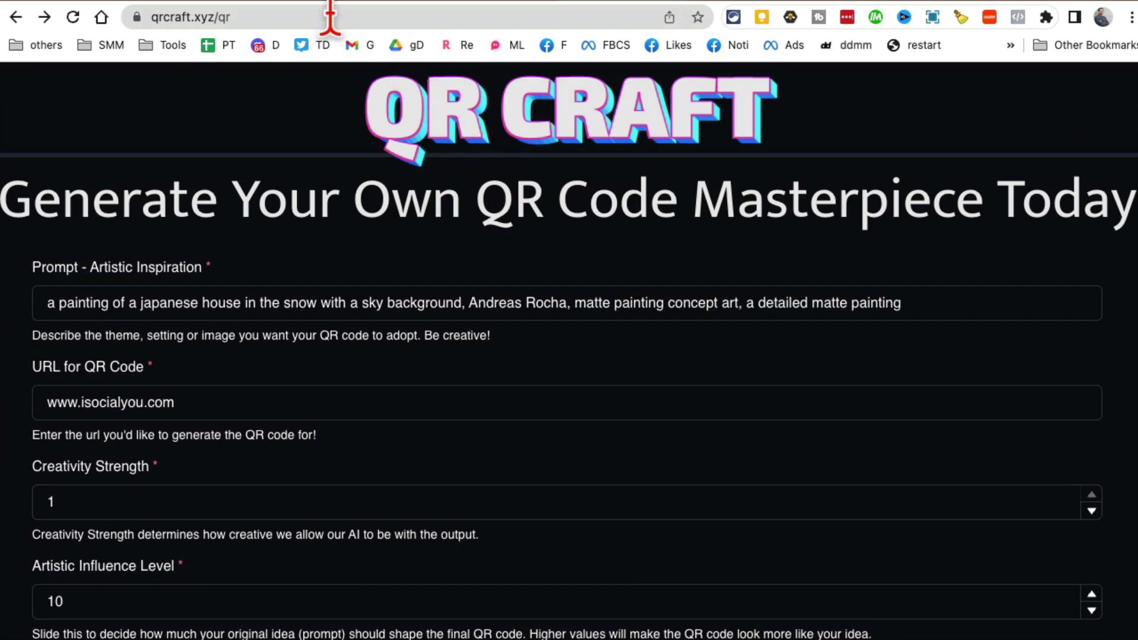
# Return to the webwhiteboard.com board showing the snowy village and anime QR artworks.
pyautogui.click(371, 20)
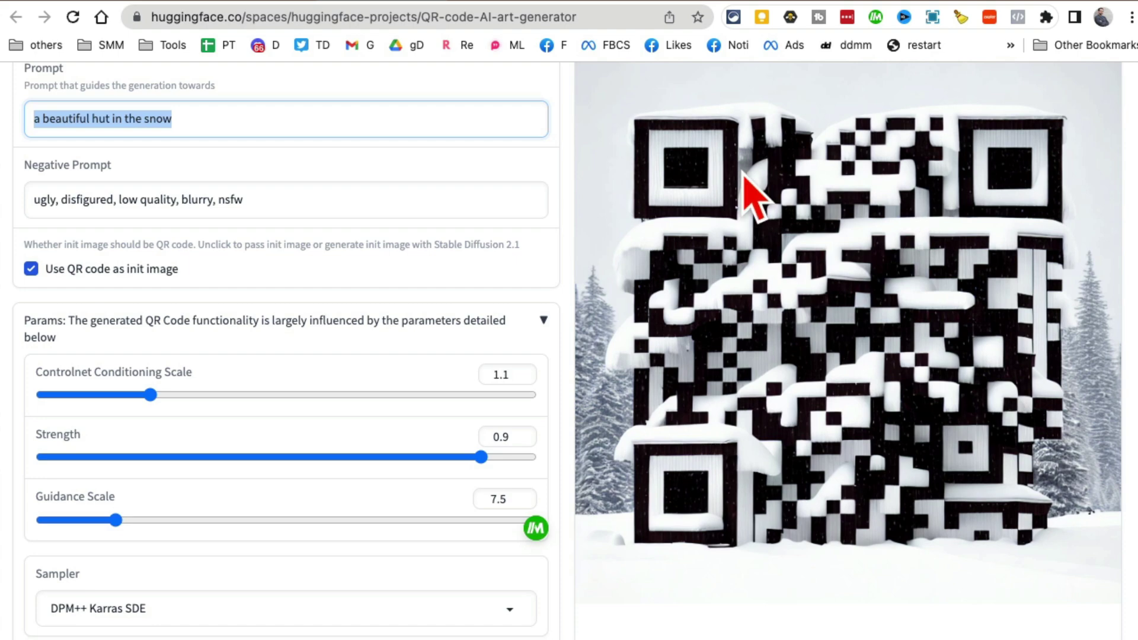
pyautogui.click(159, 16)
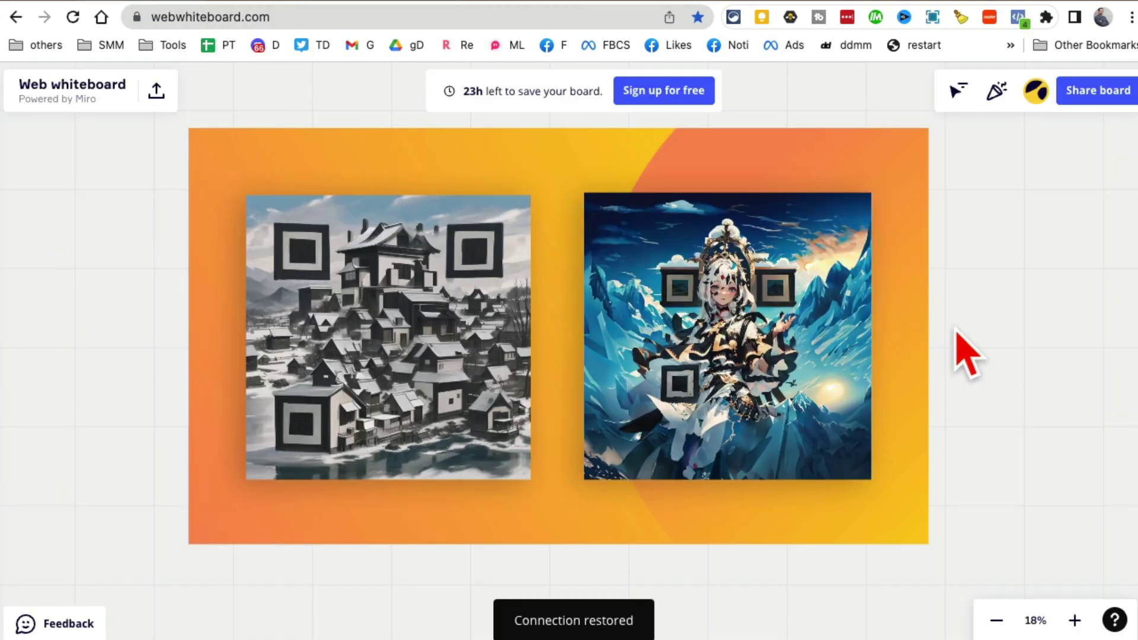